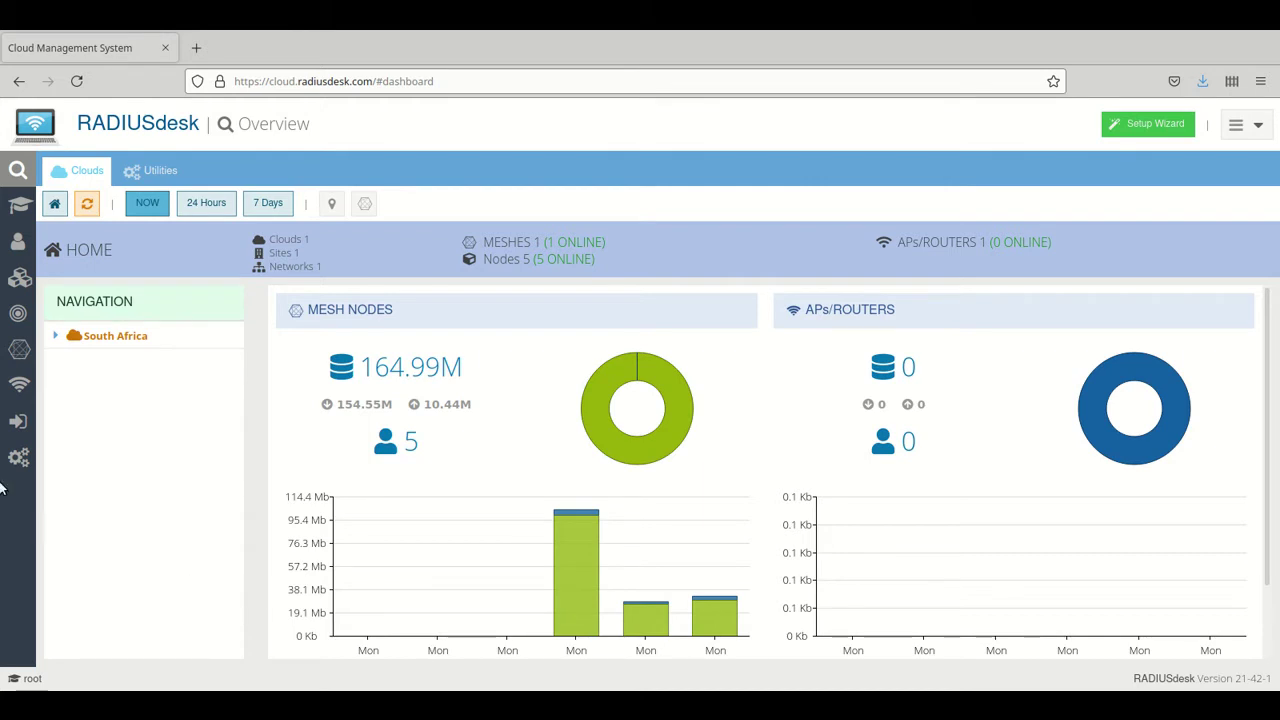
In APdesk's Detached Devices, select 9C-9D-7E-83-45-87 and start attaching it as an AP
left_click(17, 386)
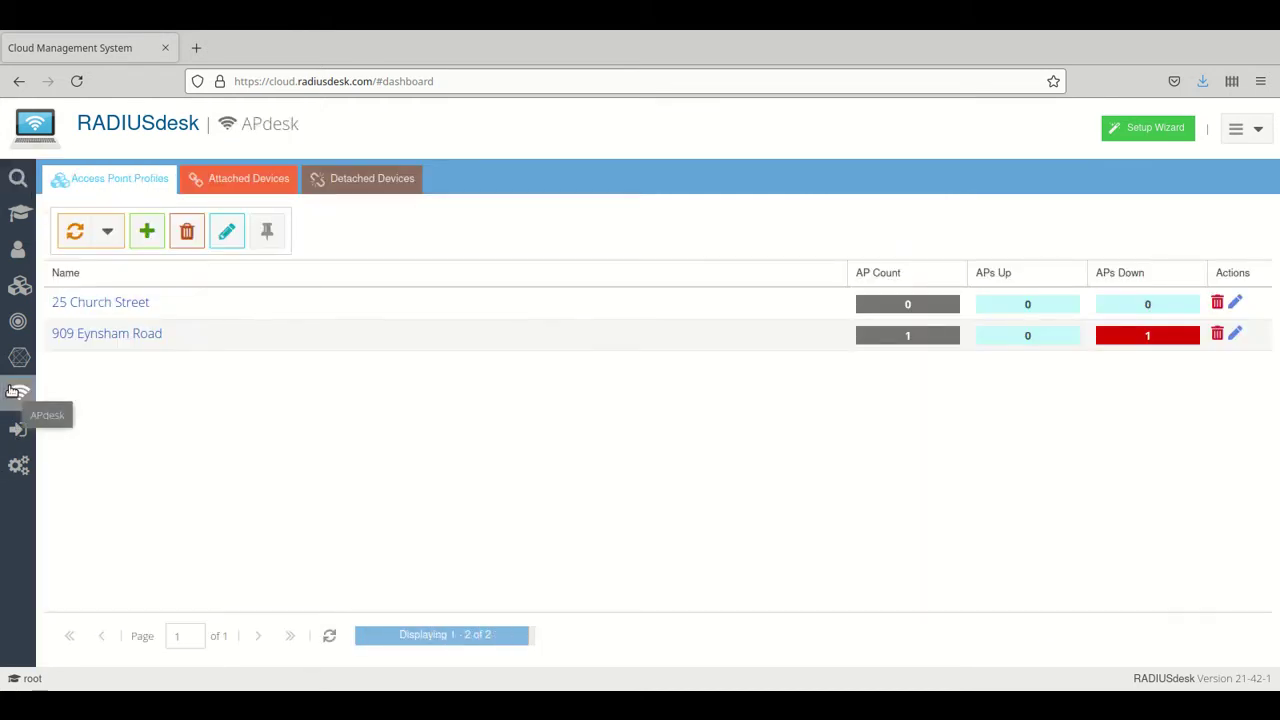
left_click(351, 183)
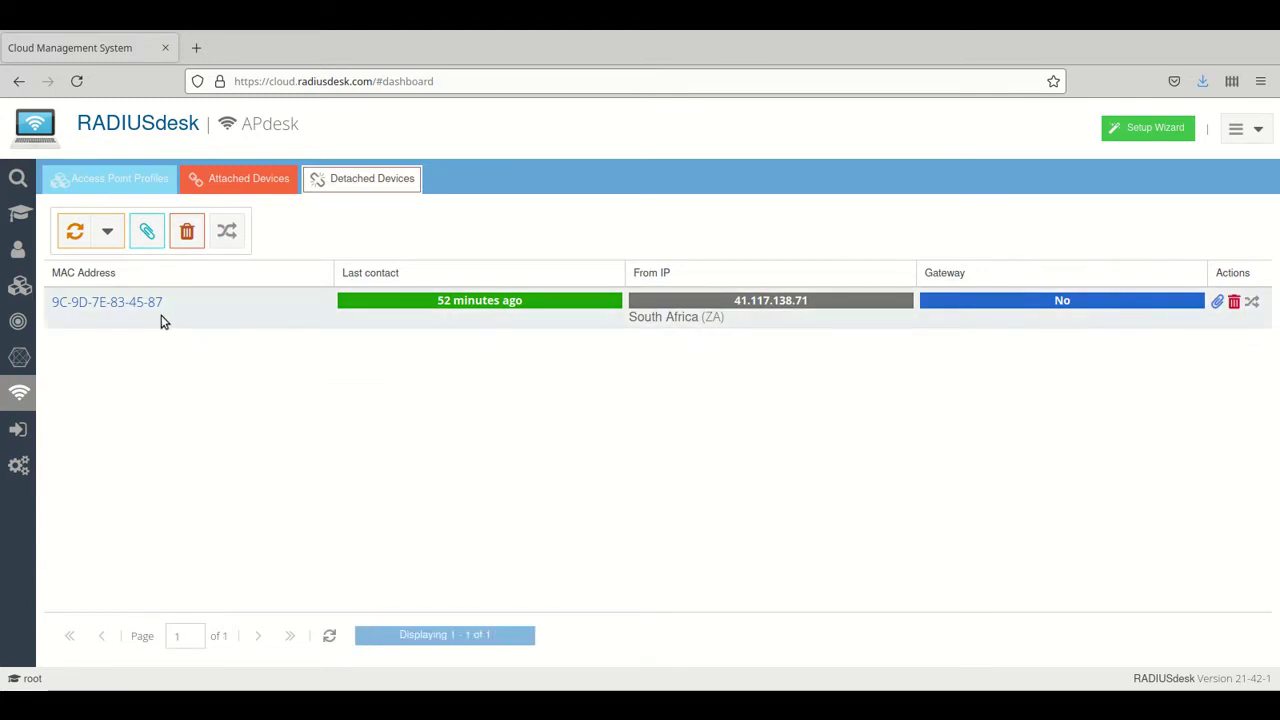
left_click(88, 315)
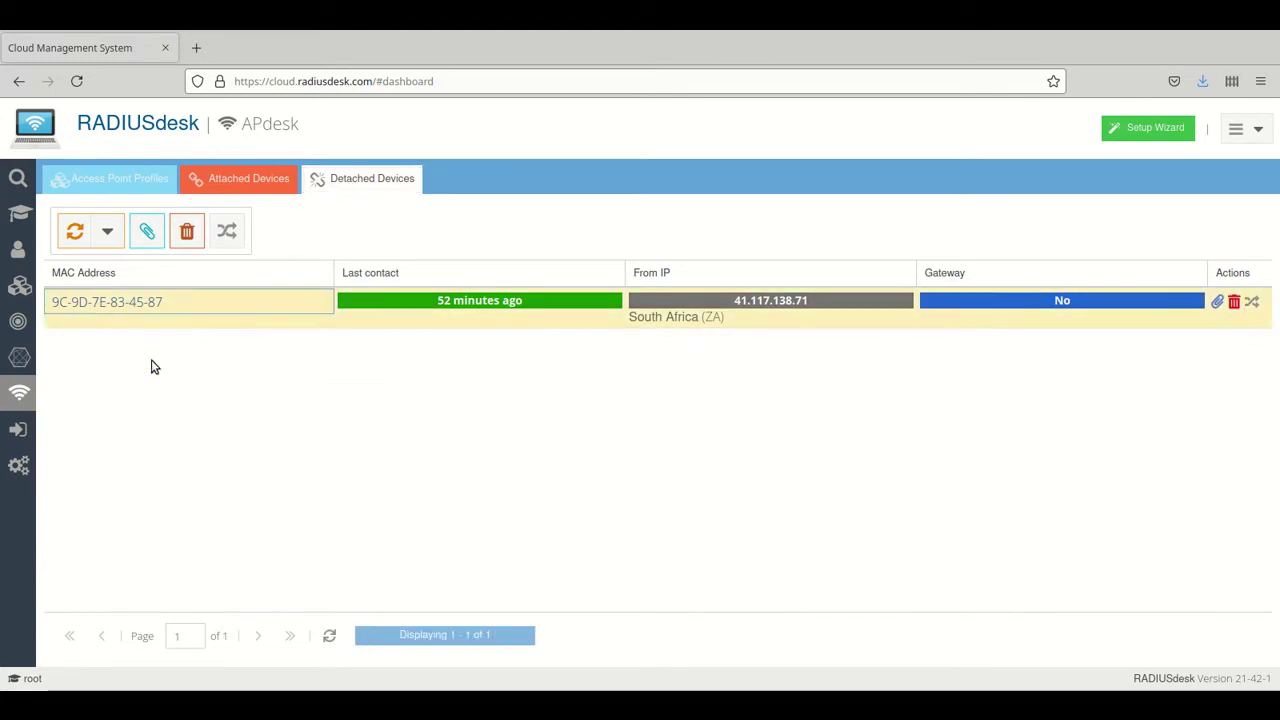
left_click(146, 233)
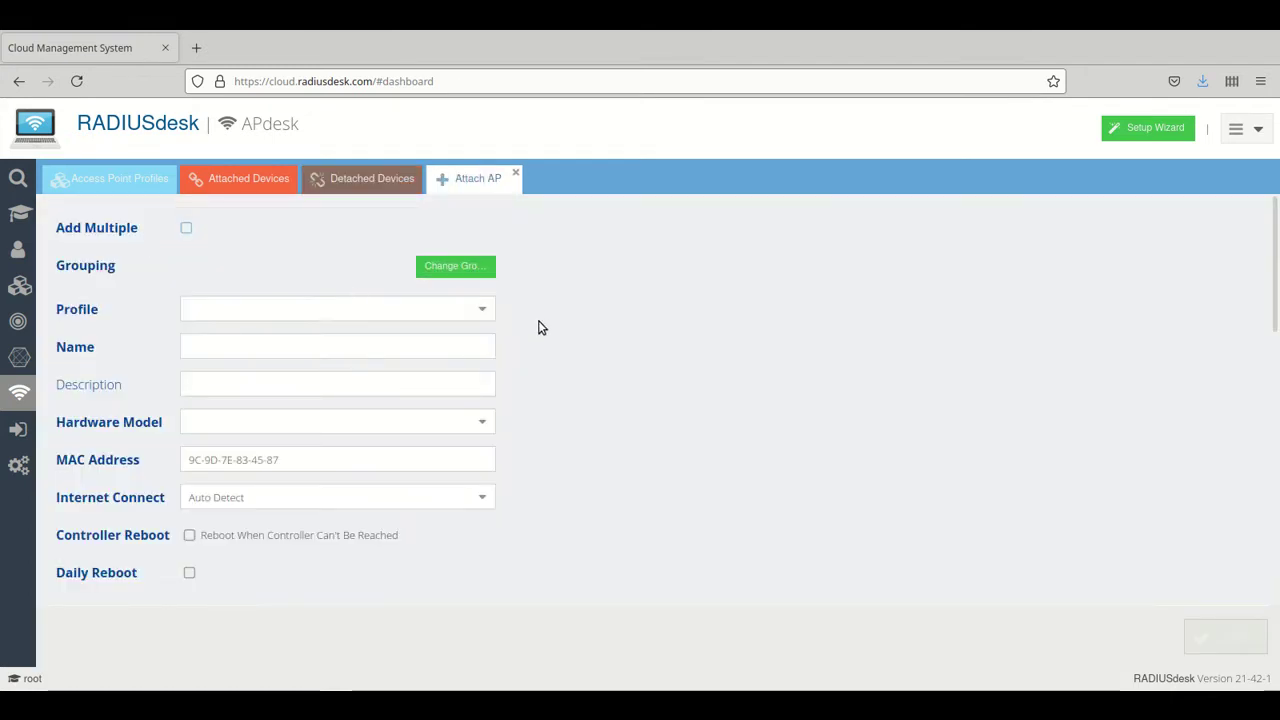
Choose South Africa > Gauteng > Henley On Klip as the new AP's grouping
left_click(455, 266)
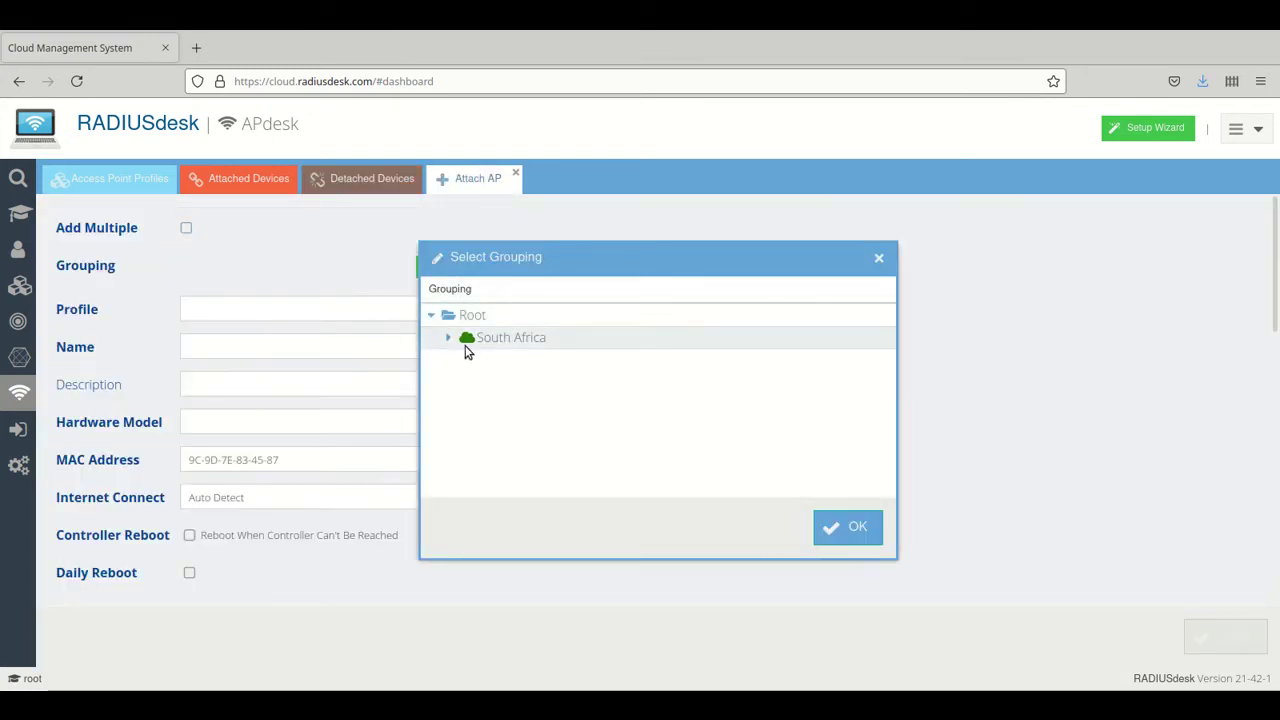
left_click(448, 338)
left_click(466, 360)
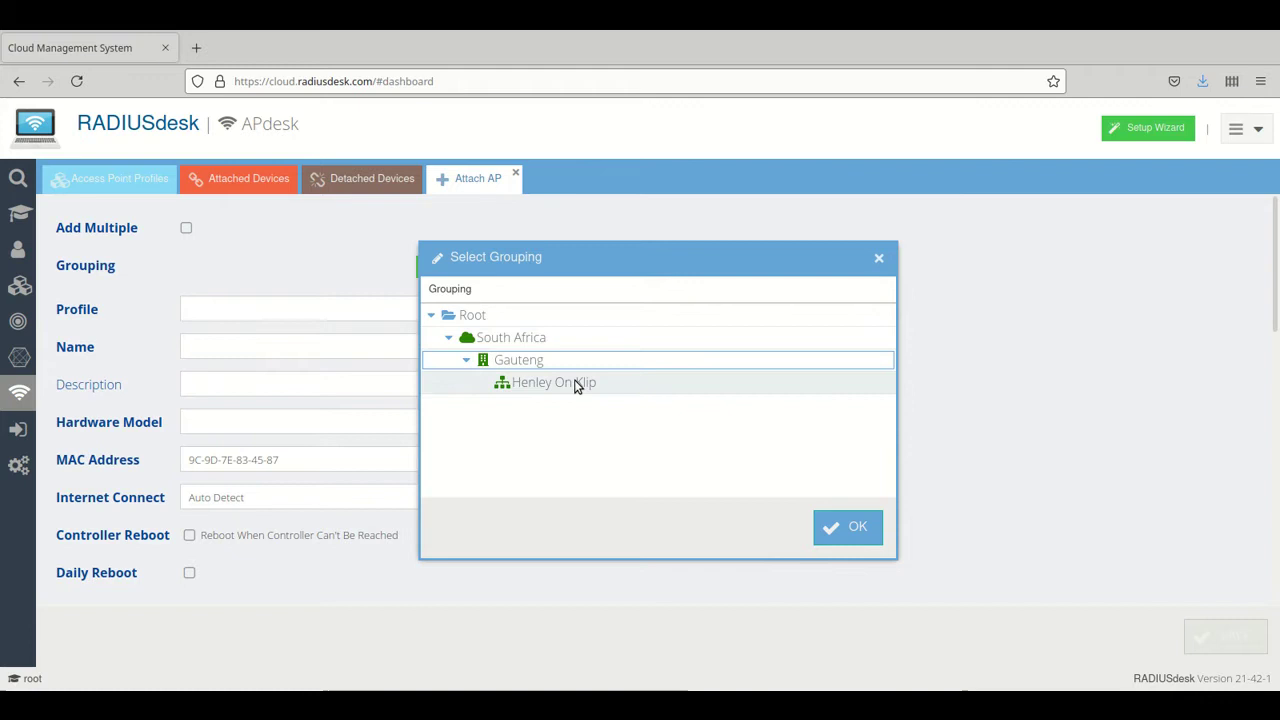
left_click(577, 383)
left_click(846, 528)
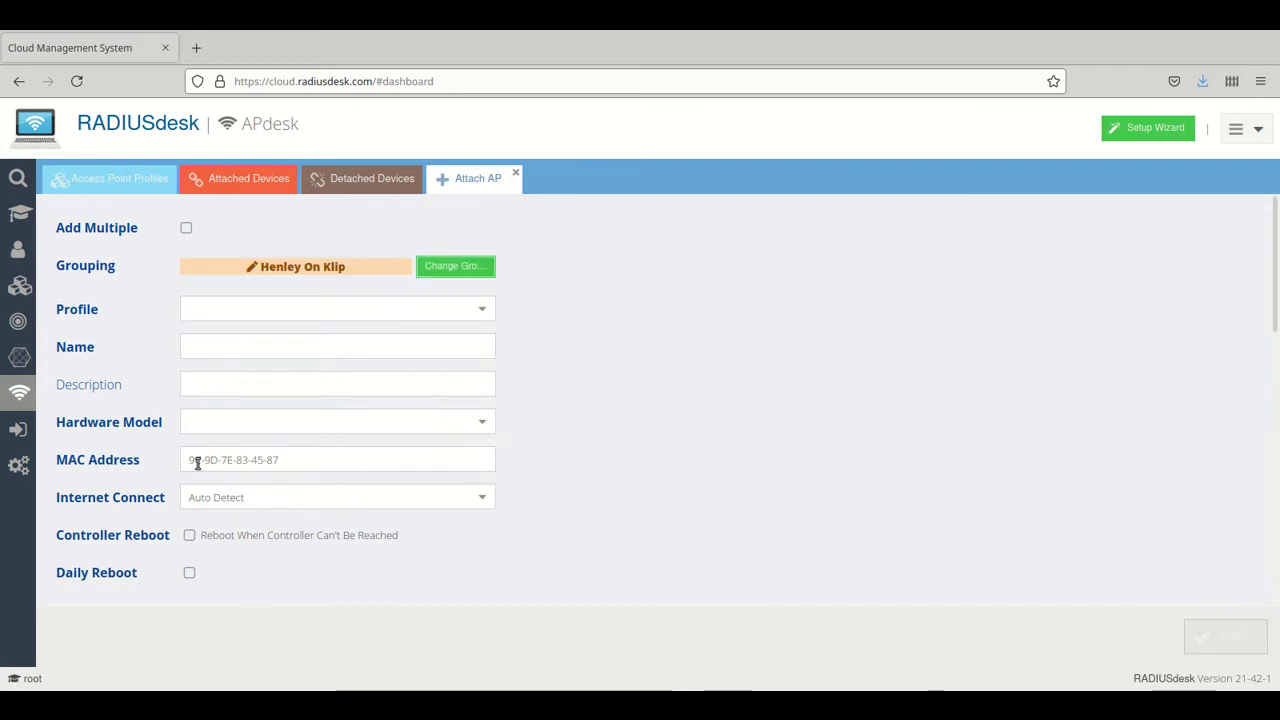
left_click(482, 310)
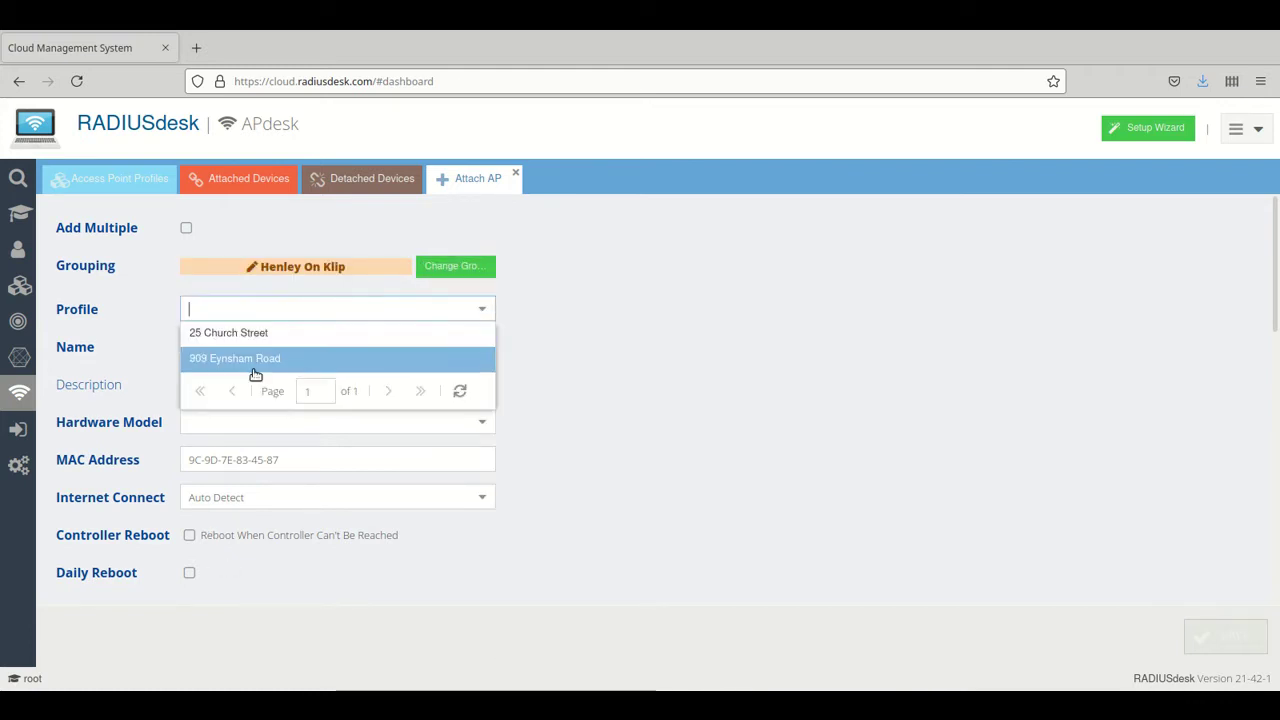
left_click(211, 359)
left_click(187, 346)
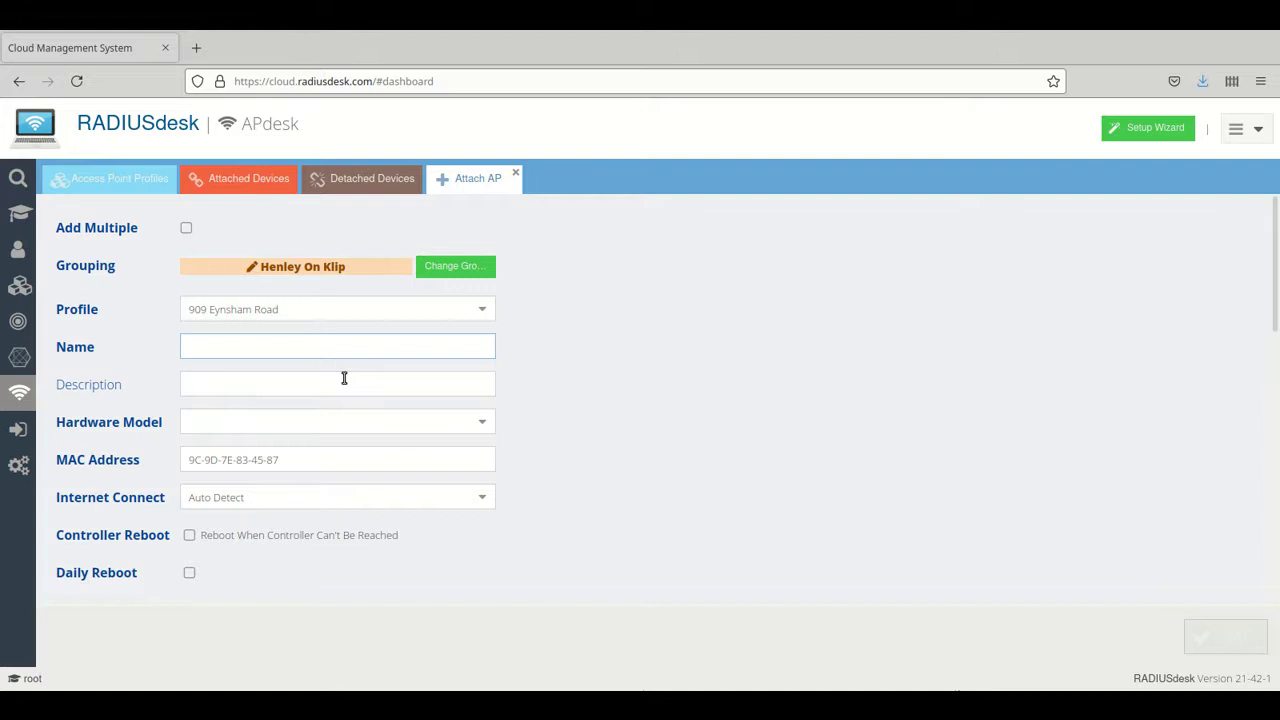
Enter Xiaomi-3C-1 as the AP name and pick Xiaomi 4C 300M from the hardware list
type("a")
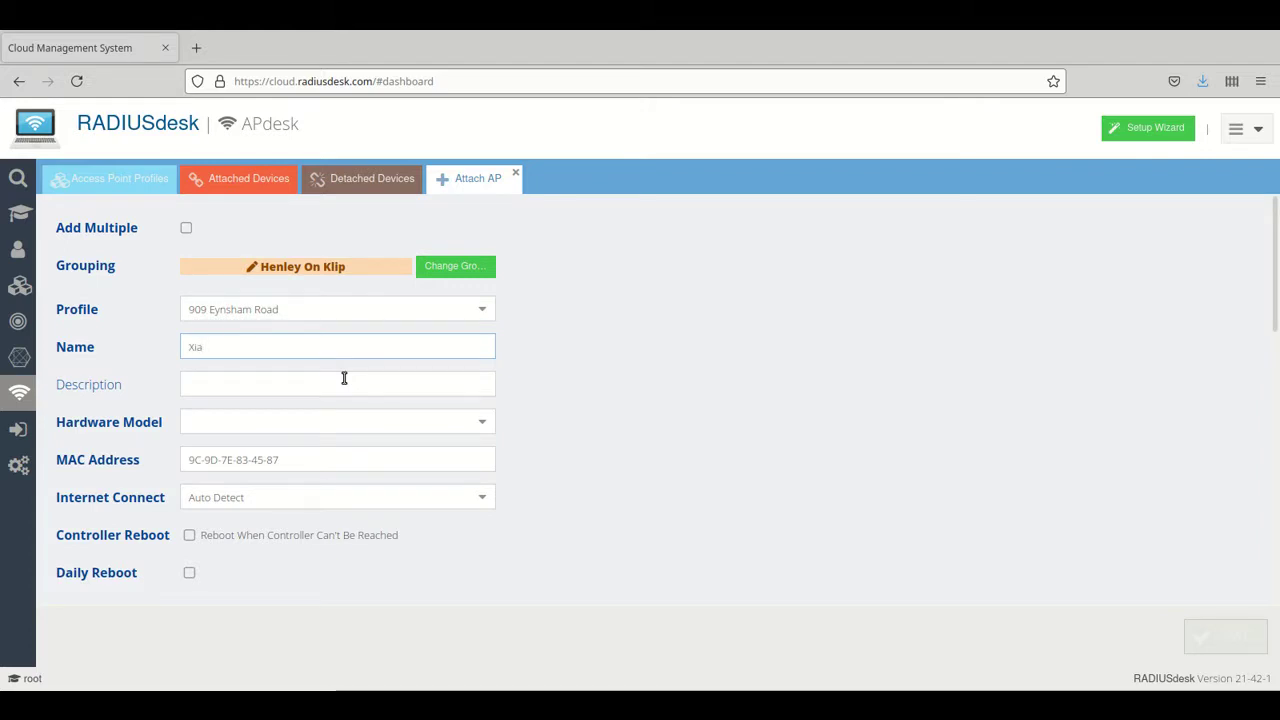
type("omi-3")
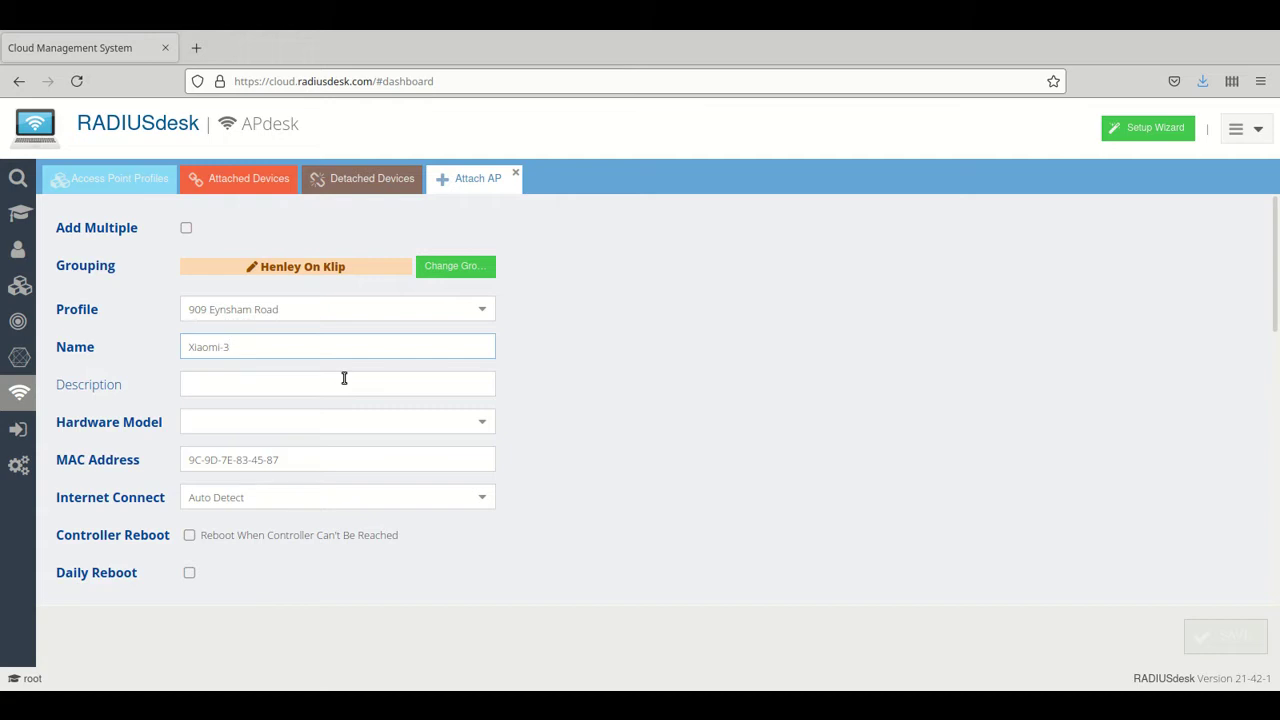
type("C-1")
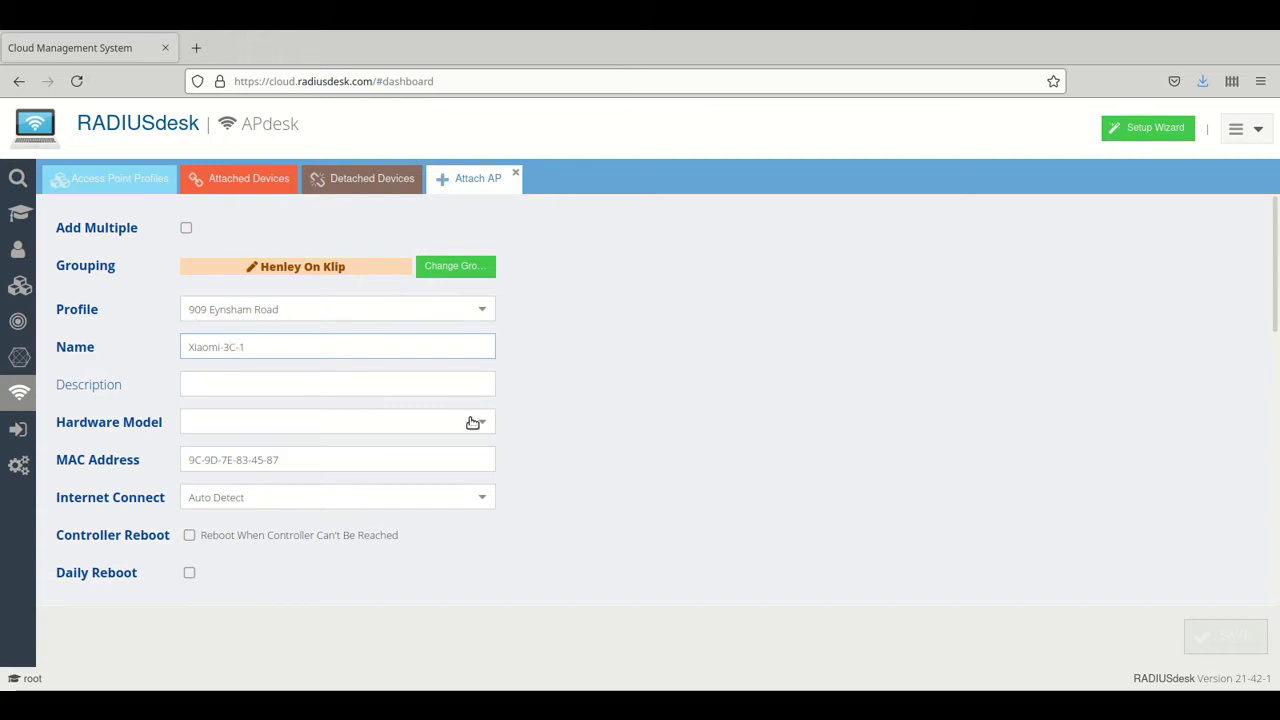
left_click(478, 422)
scroll(357, 510, "down", 10)
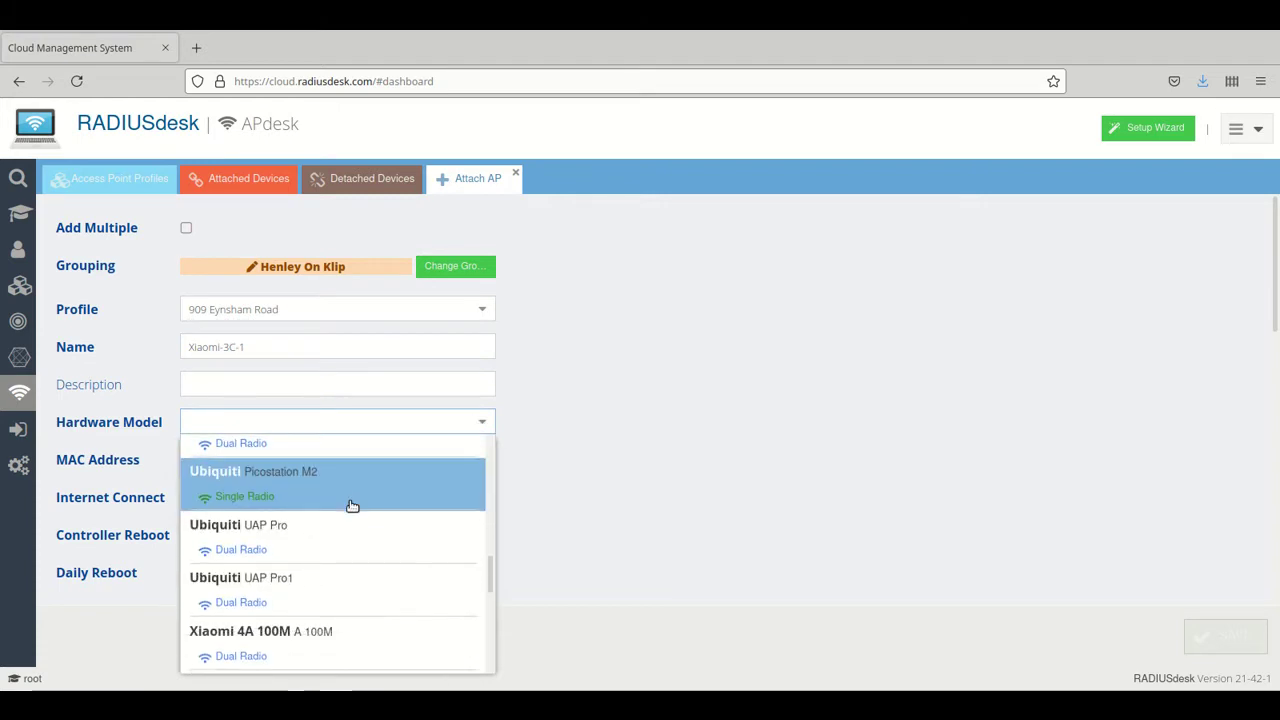
scroll(352, 506, "up", 3)
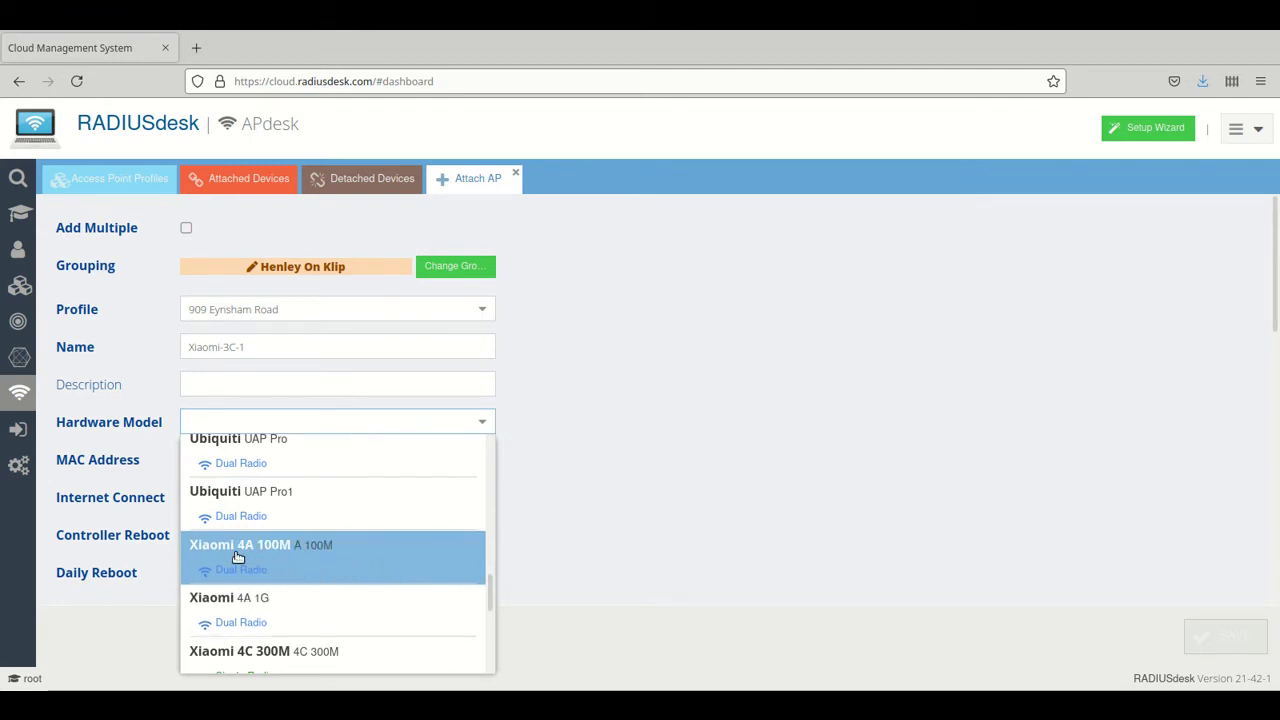
scroll(245, 590, "down", 2)
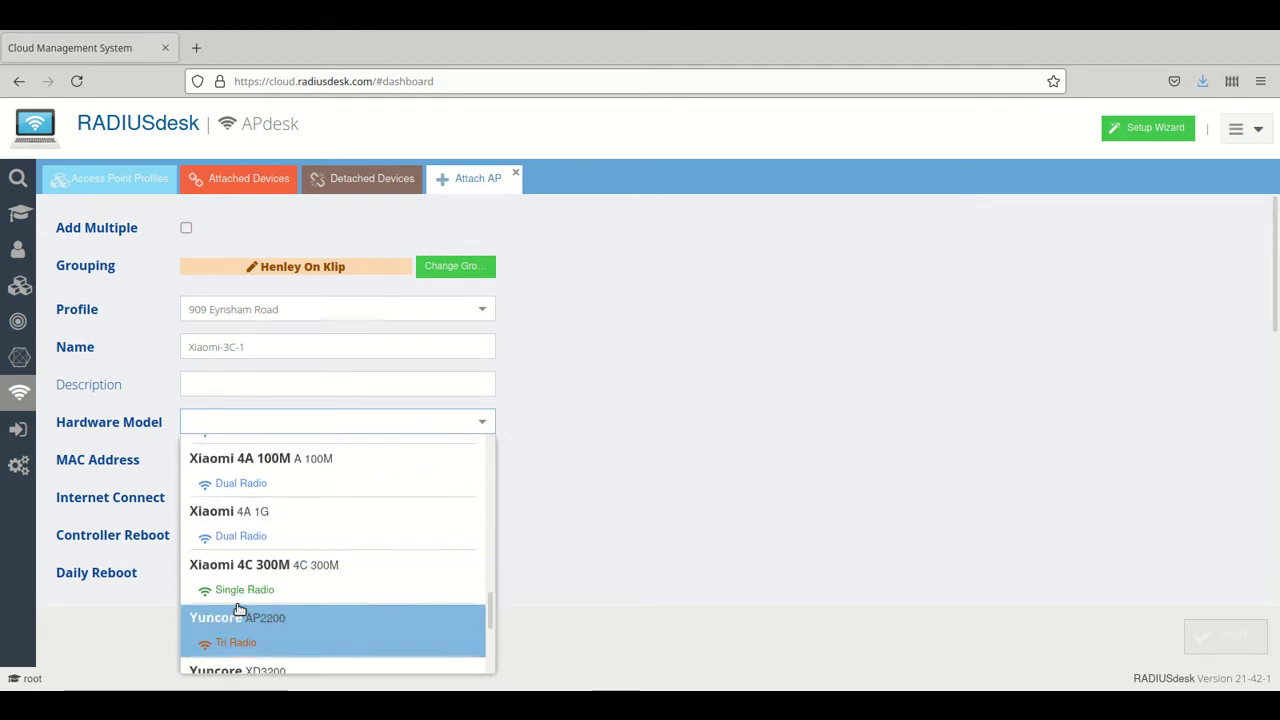
left_click(237, 580)
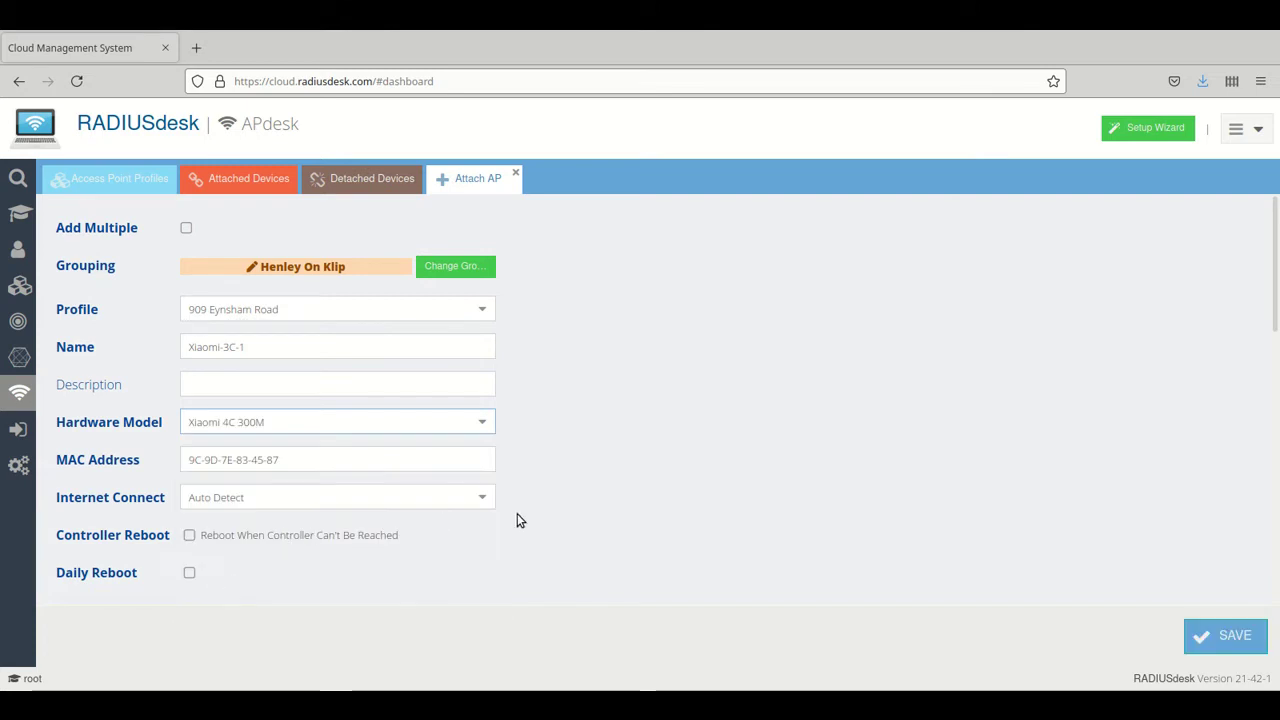
Scroll down the Attach AP form to the Internet Connect dropdown and open it
scroll(728, 430, "down", 3)
scroll(730, 432, "up", 3)
scroll(486, 501, "down", 2)
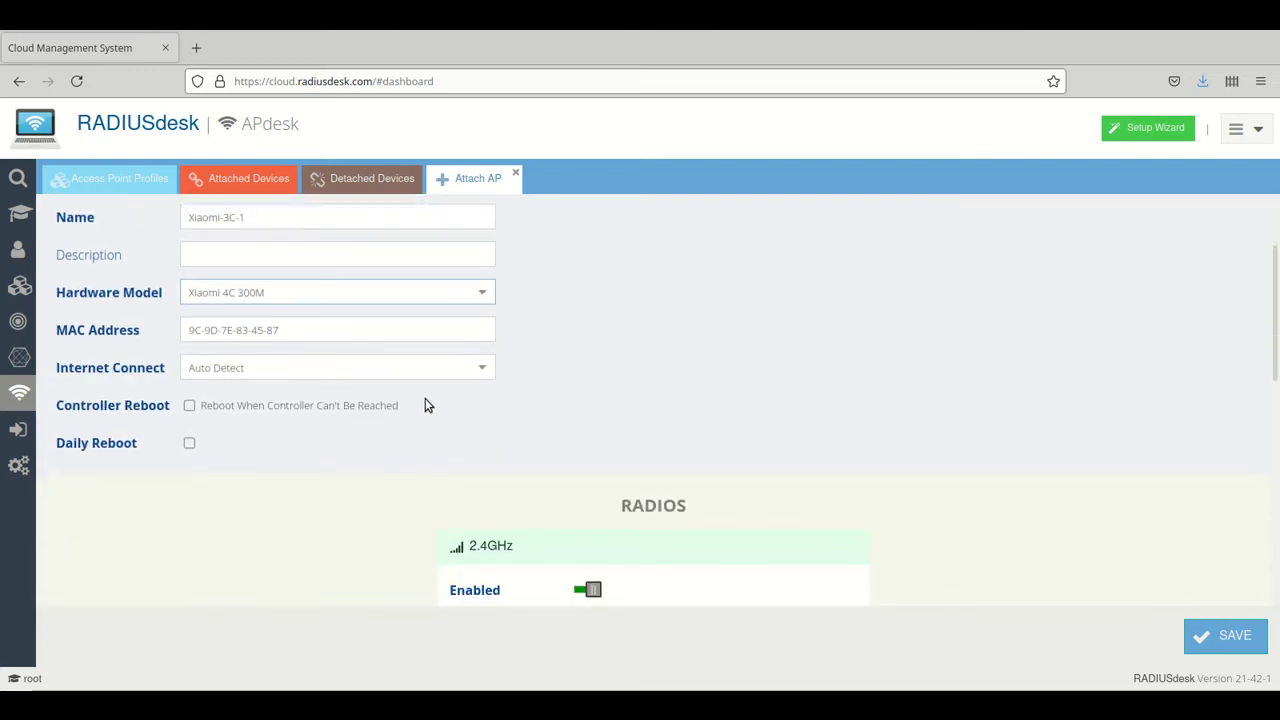
left_click(483, 371)
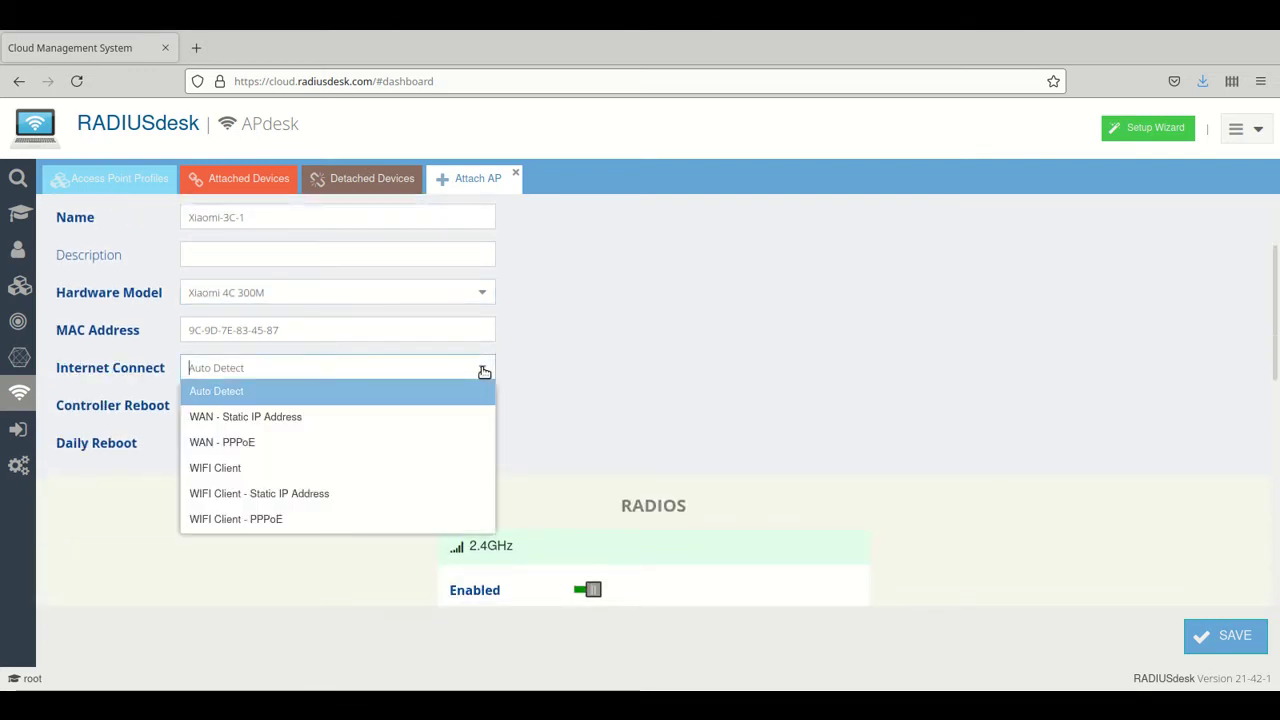
Set Internet Connect to WIFI Client with upstream SSID MySSID
left_click(202, 470)
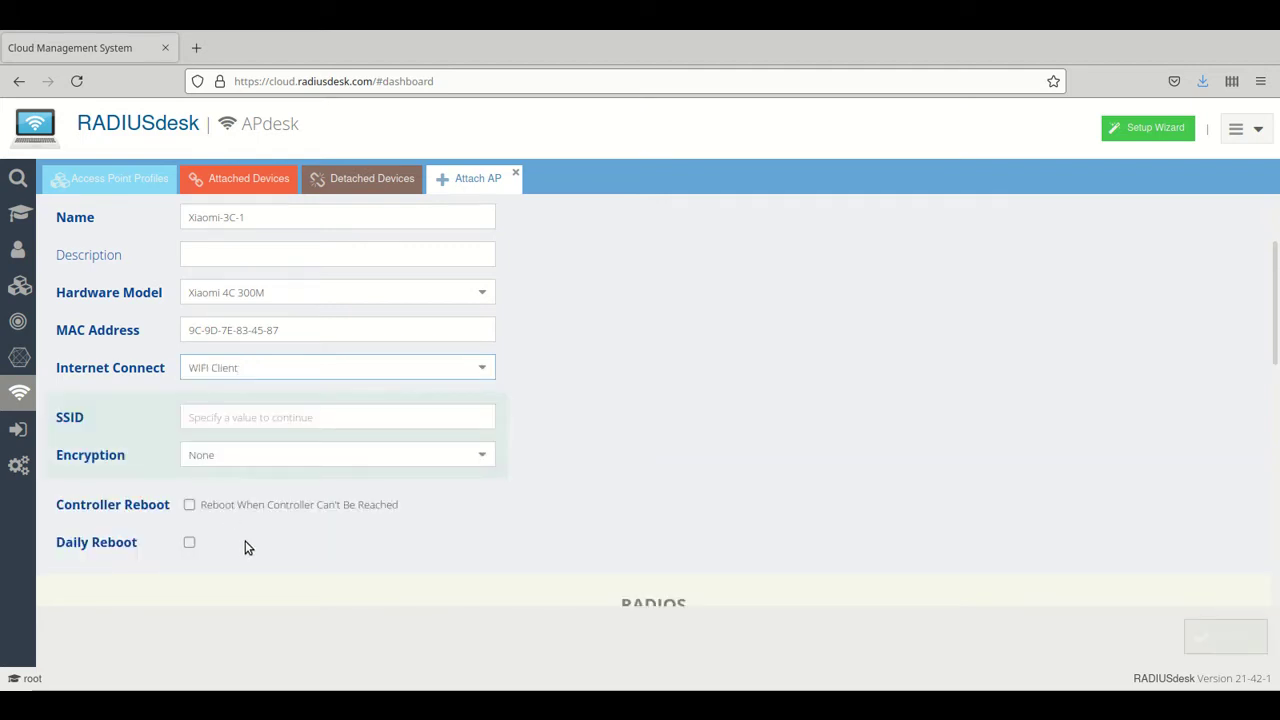
left_click(240, 416)
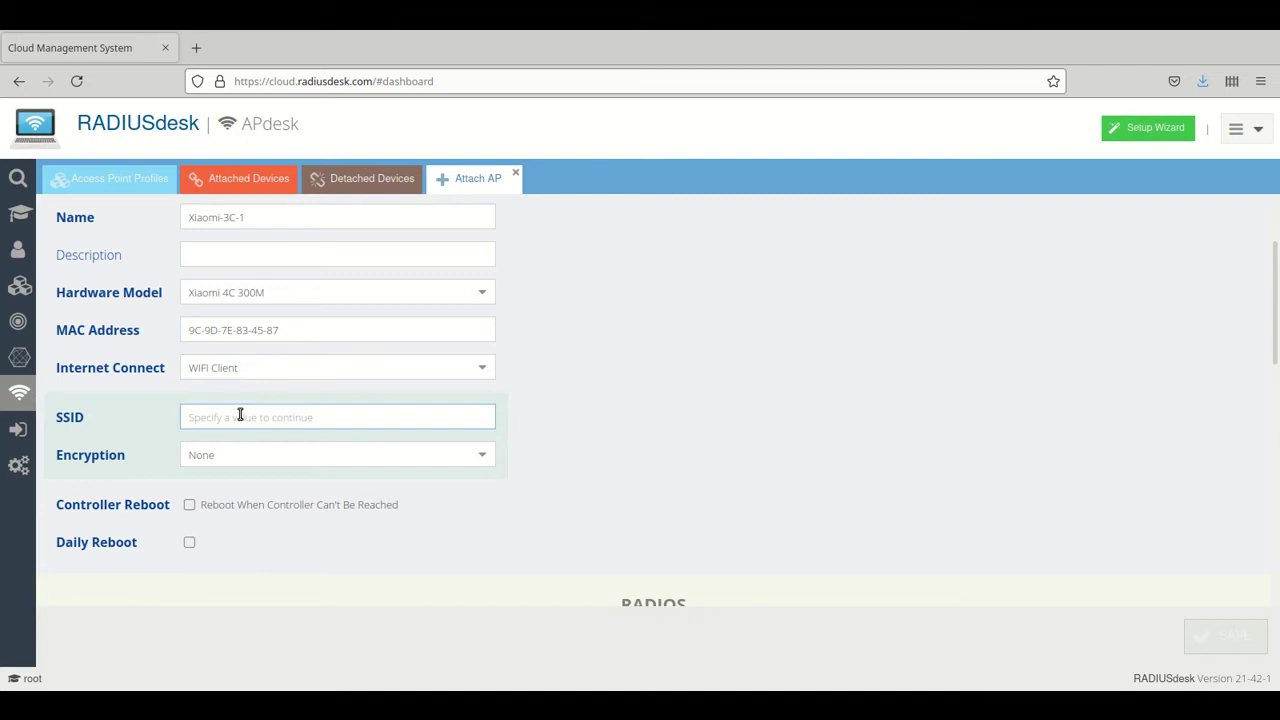
type("MyS")
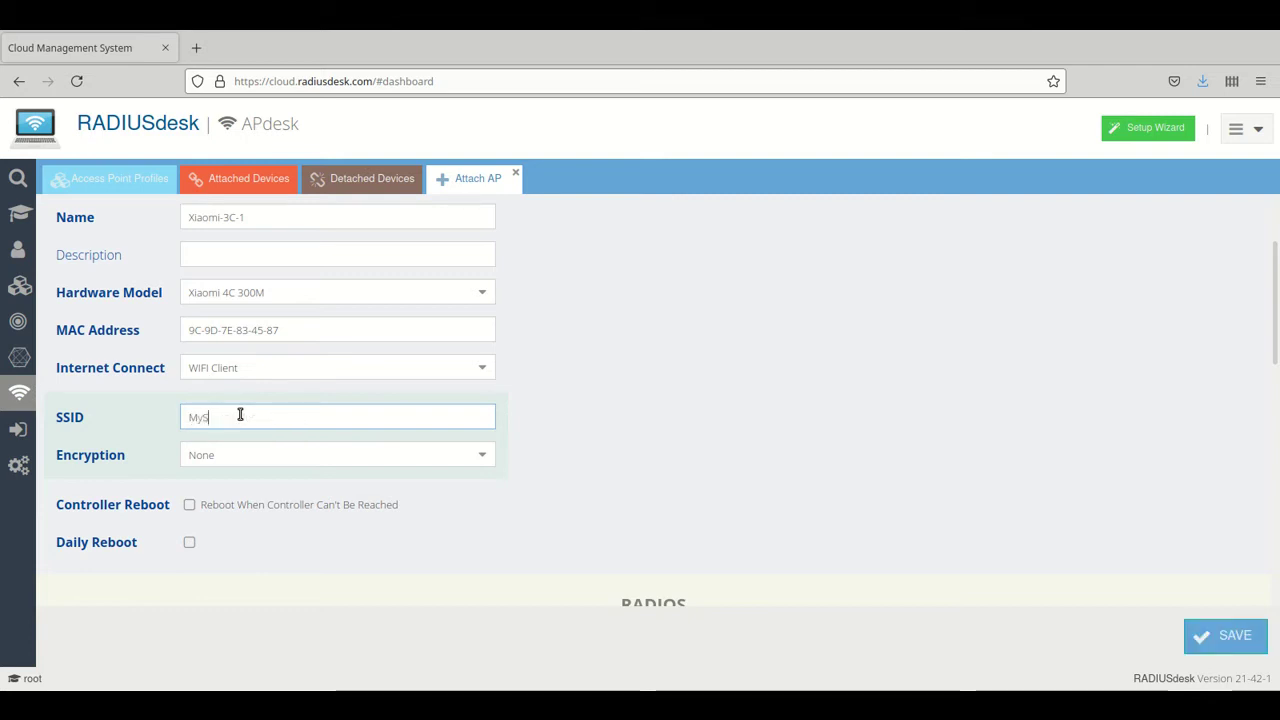
type("SID")
Choose WPA2 Personal encryption and enter the WiFi passphrase
left_click(481, 455)
left_click(203, 560)
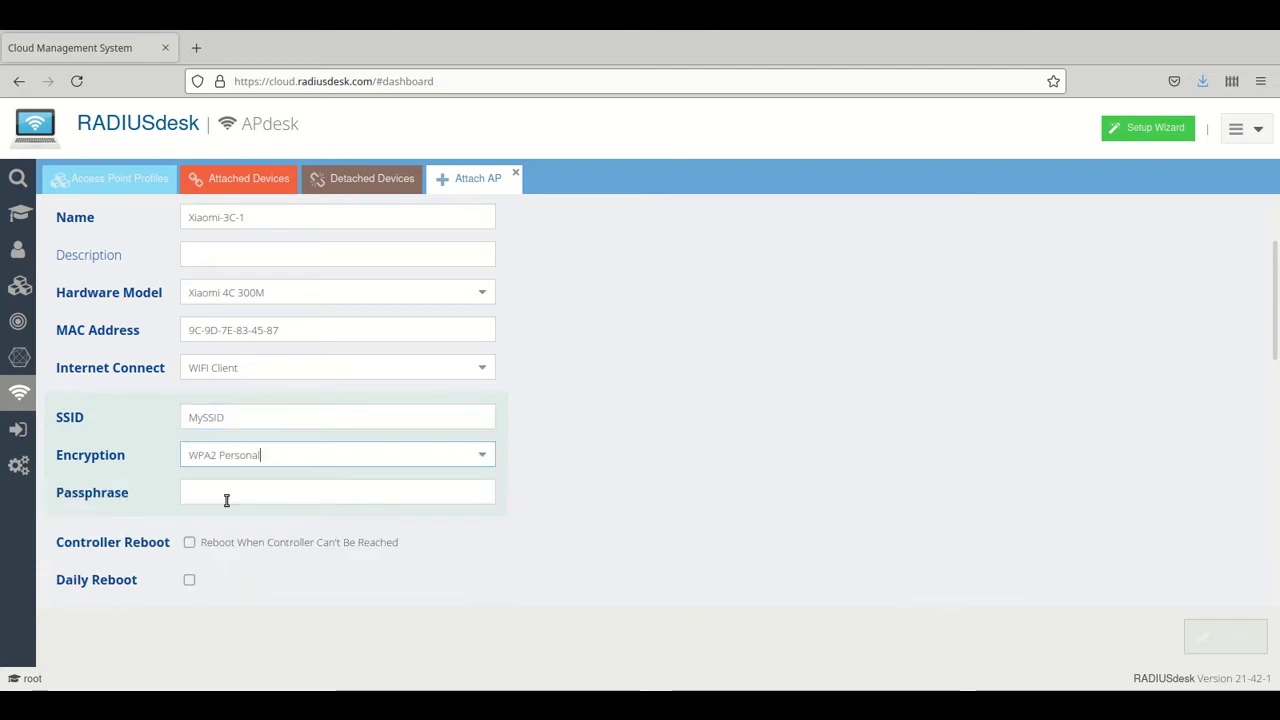
left_click(209, 492)
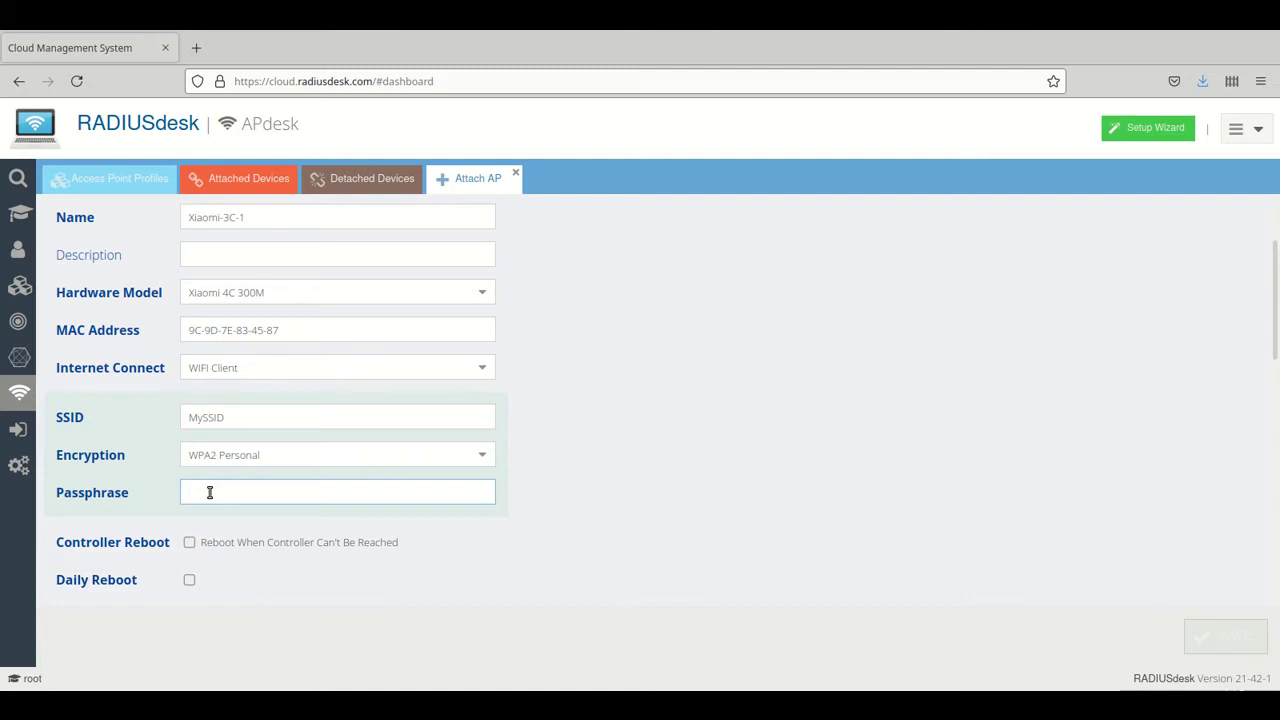
type("qwerty")
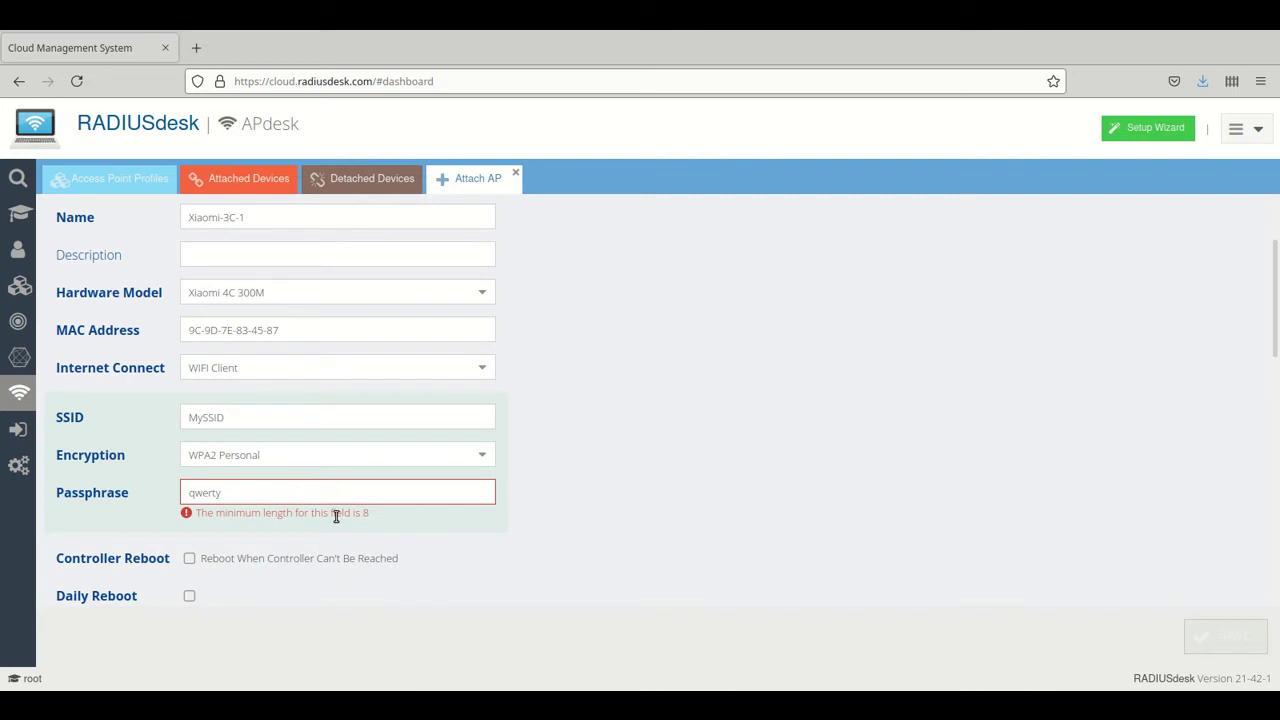
type("u")
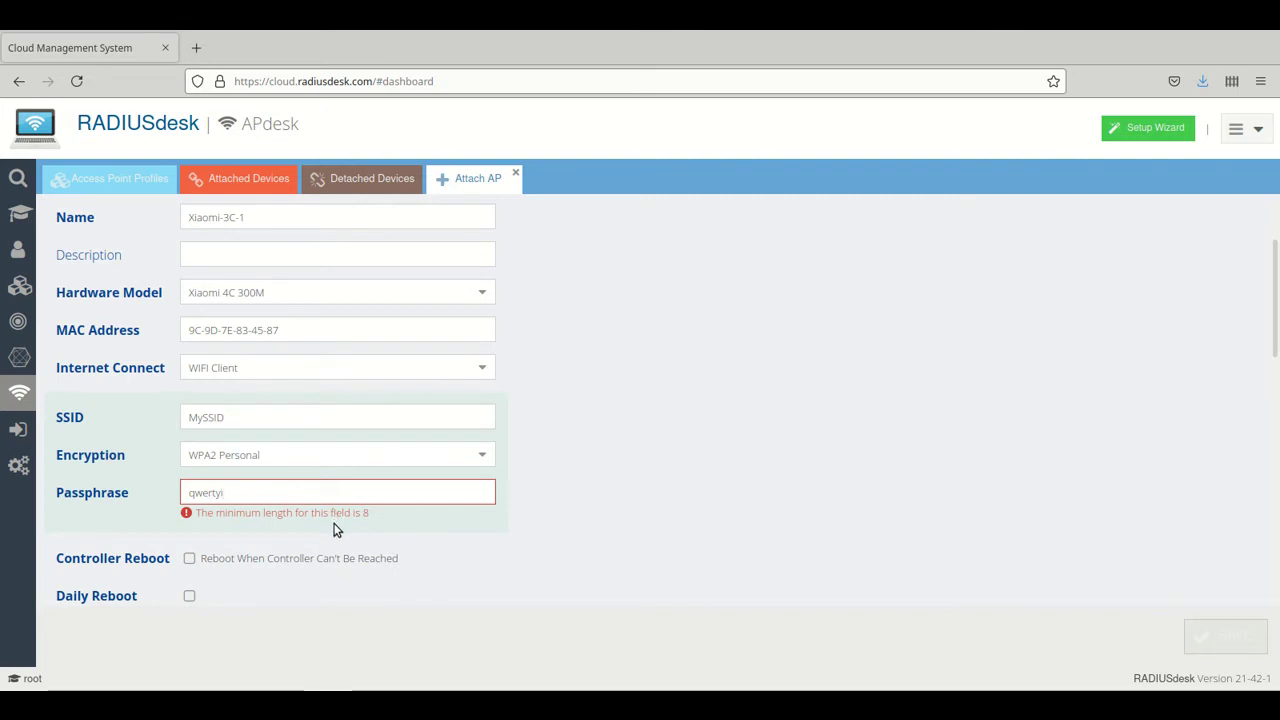
type("i")
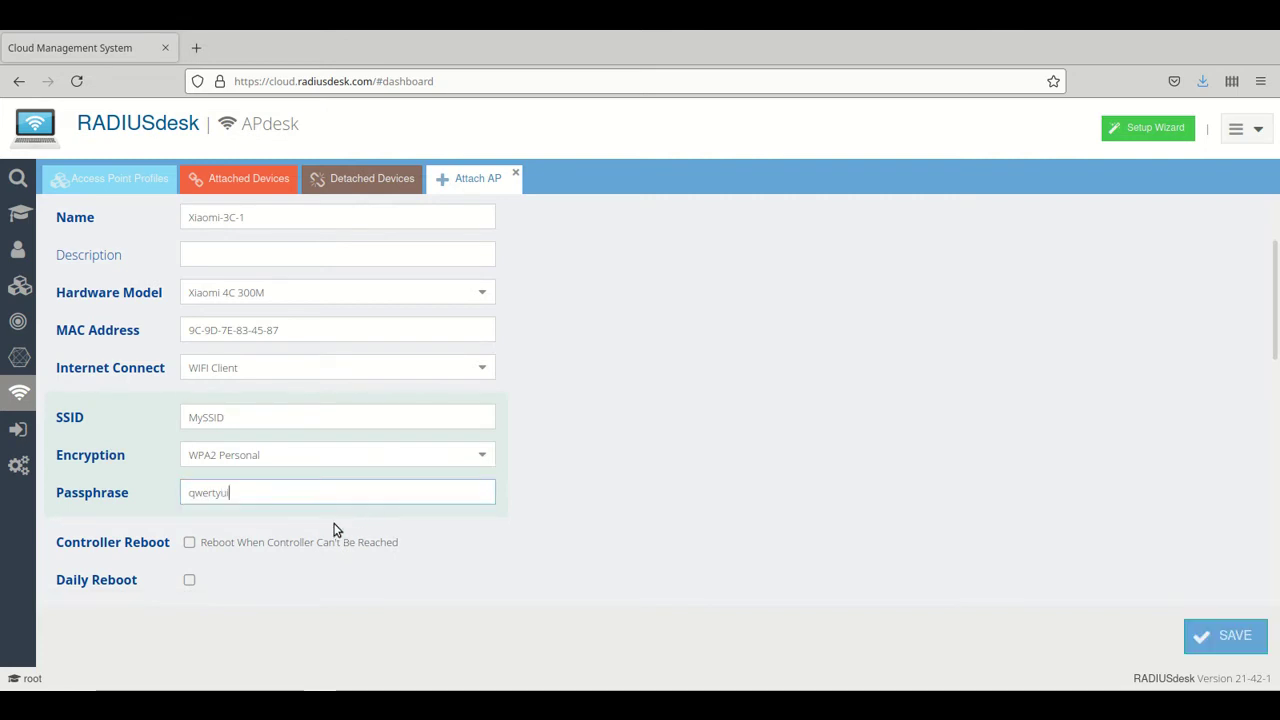
Set the 2.4GHz radio's channel to 8 in the RADIOS section
scroll(326, 517, "down", 4)
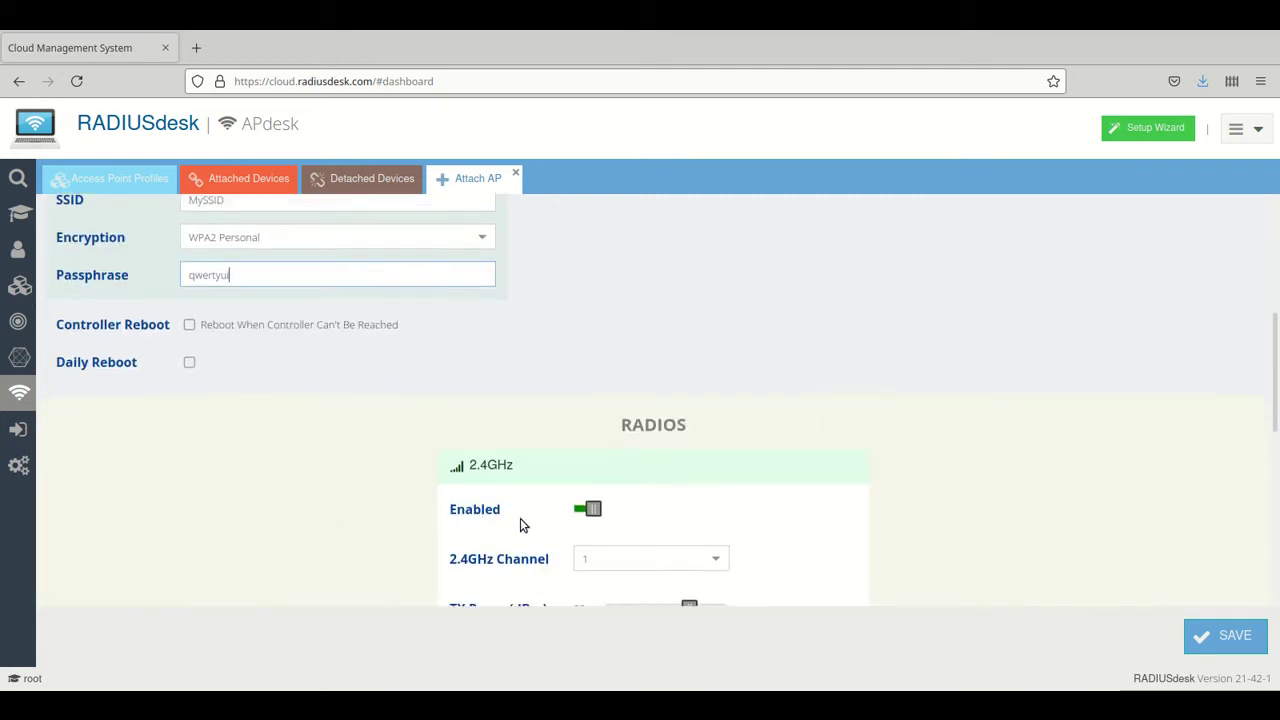
scroll(520, 518, "down", 3)
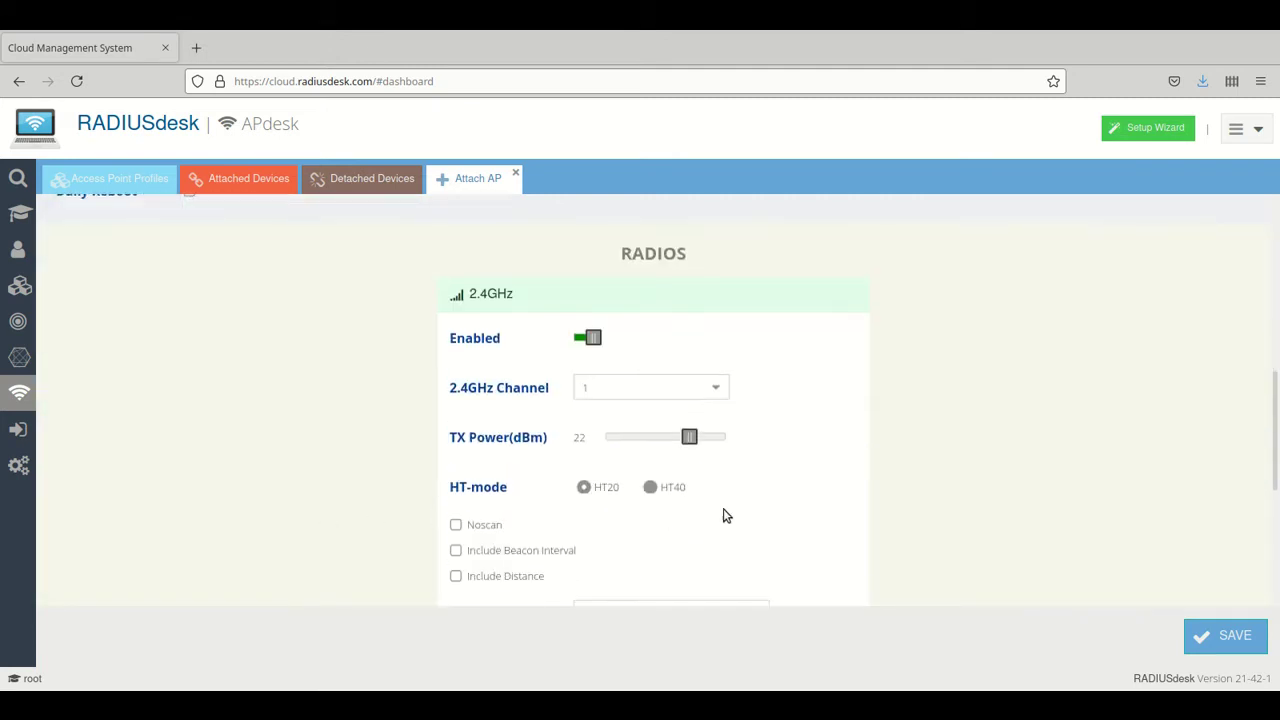
left_click(720, 390)
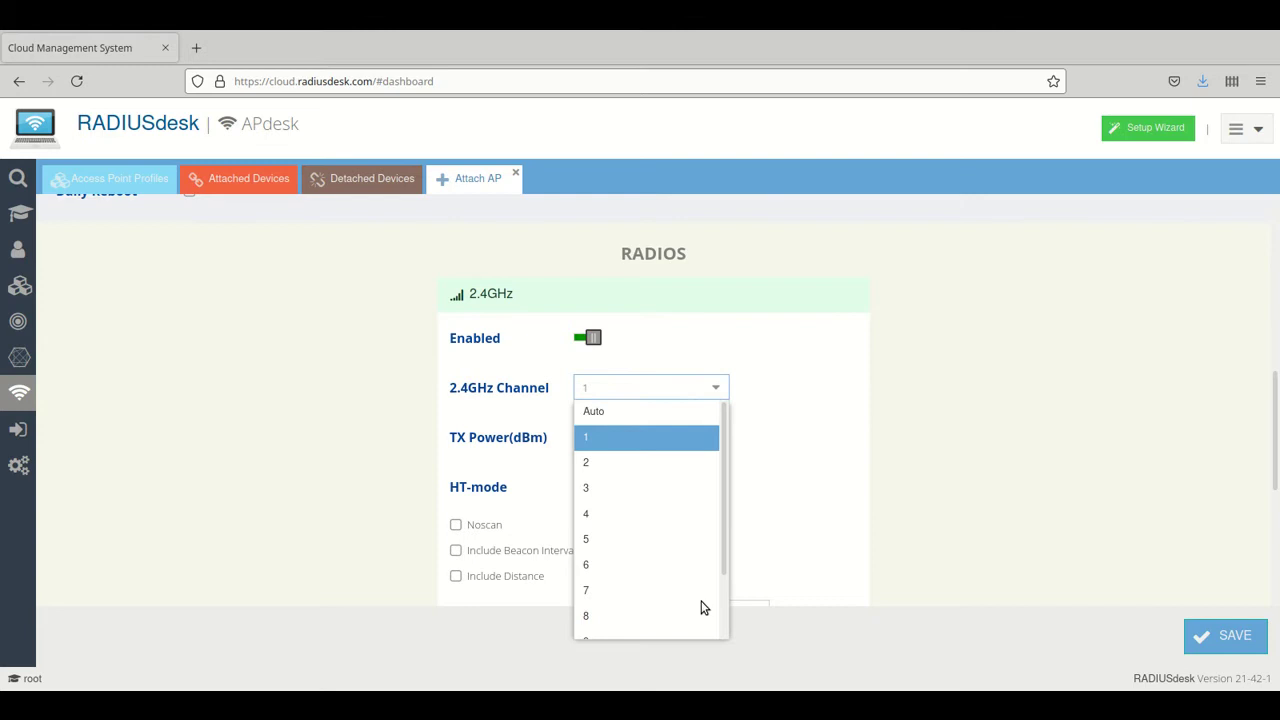
left_click(586, 614)
Review the completed Attach AP form before saving
scroll(873, 428, "up", 3)
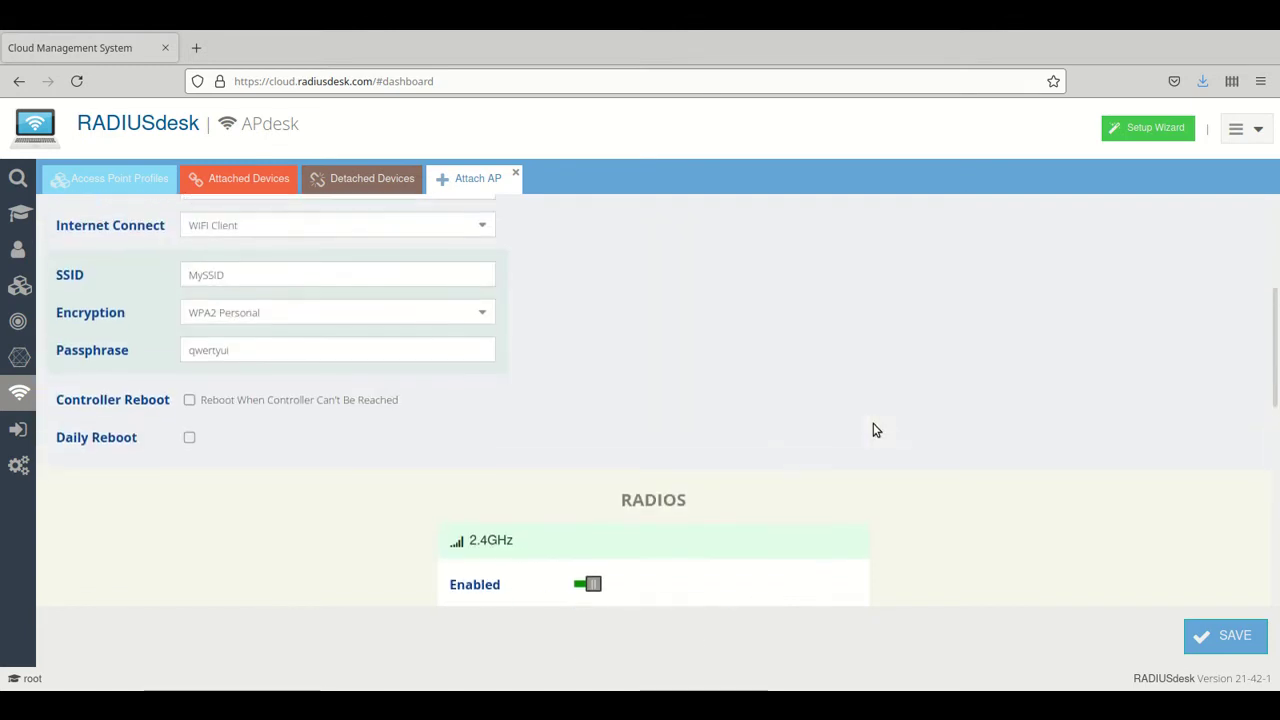
scroll(873, 430, "up", 5)
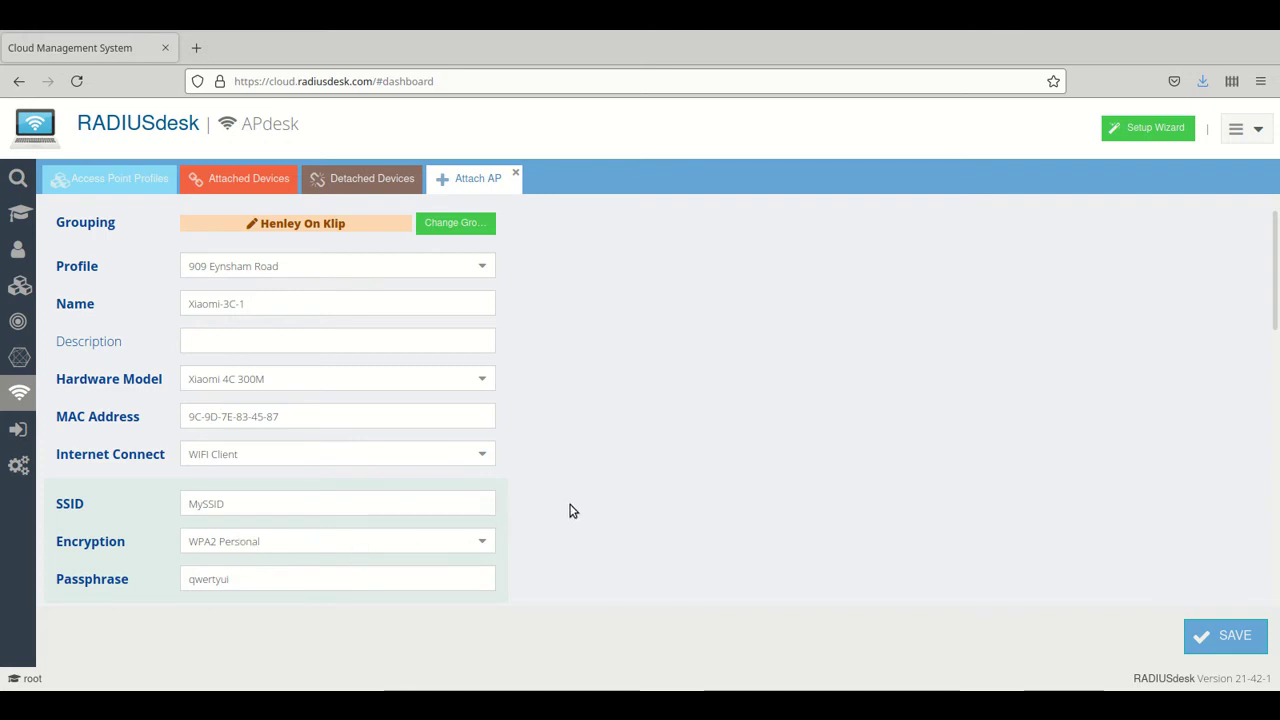
scroll(594, 509, "down", 4)
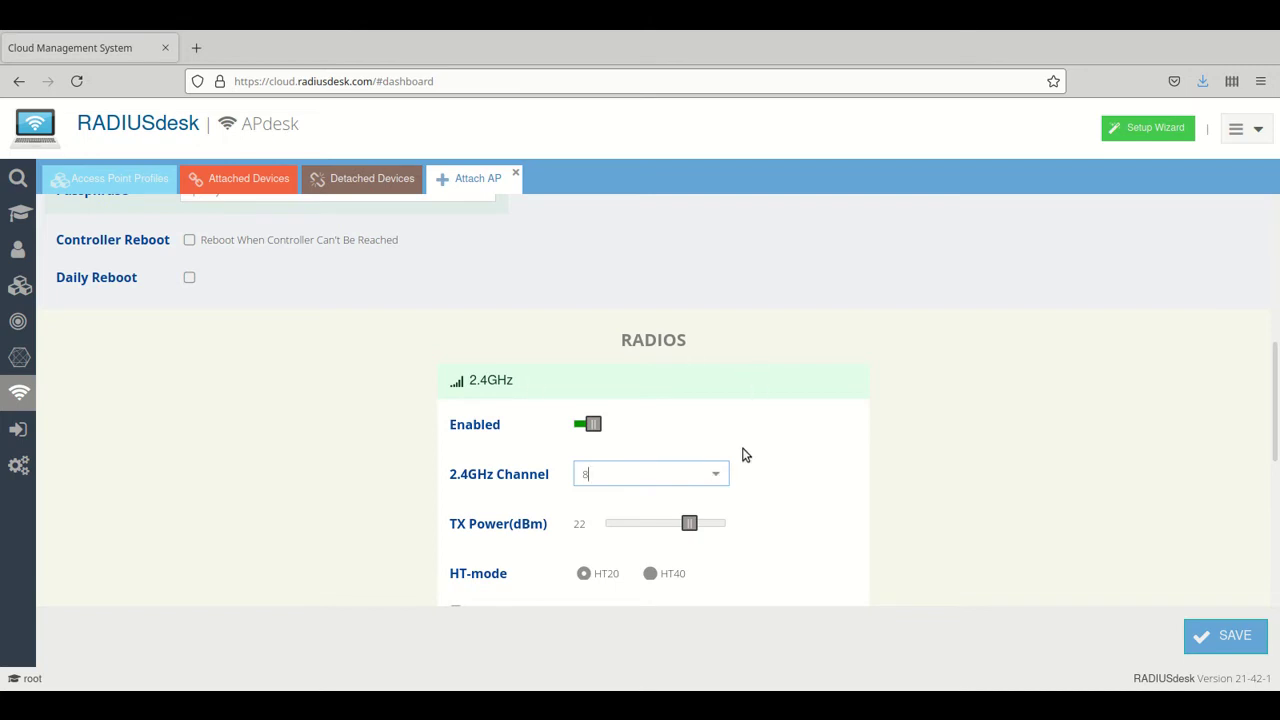
scroll(739, 477, "up", 5)
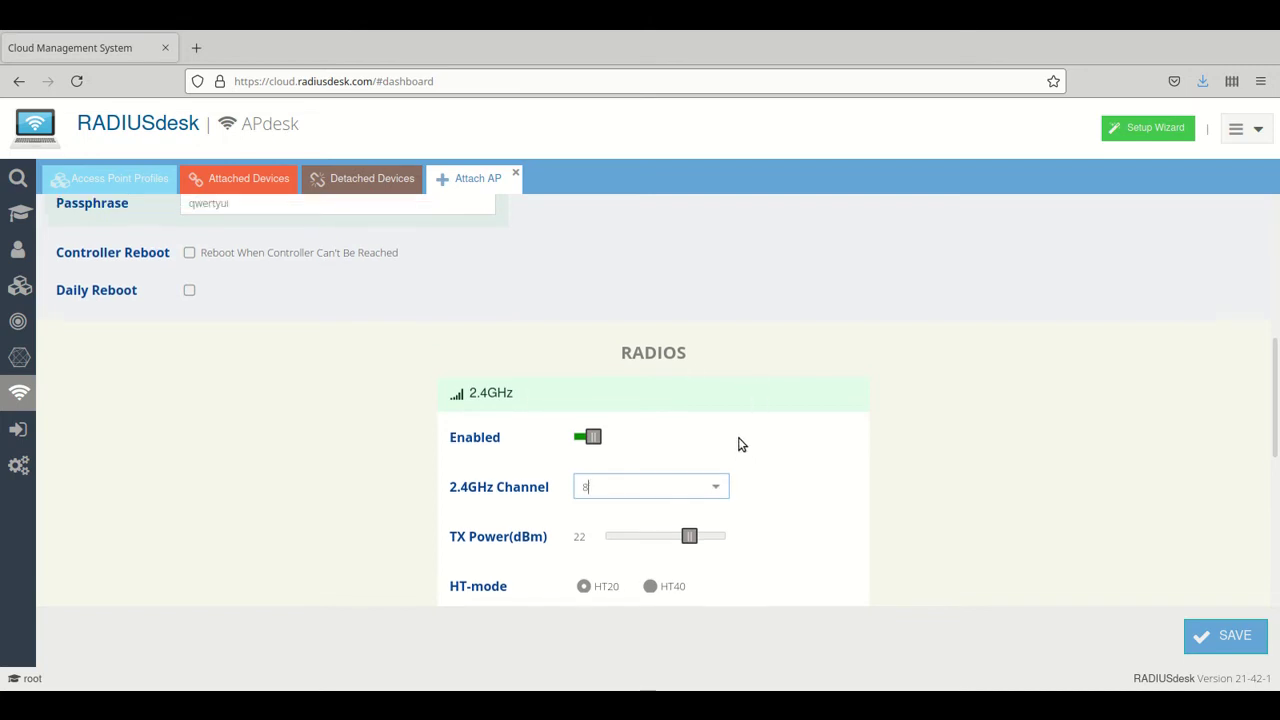
scroll(737, 444, "down", 2)
scroll(737, 444, "down", 3)
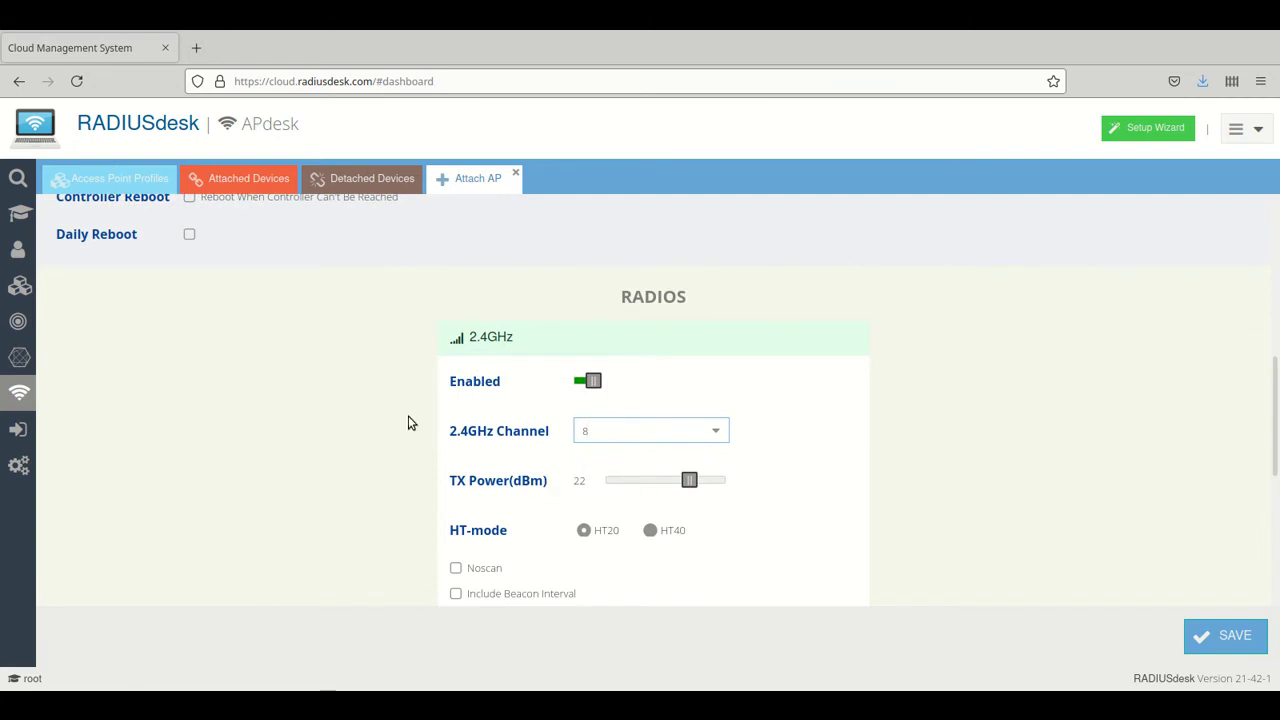
scroll(345, 505, "up", 2)
scroll(338, 504, "up", 2)
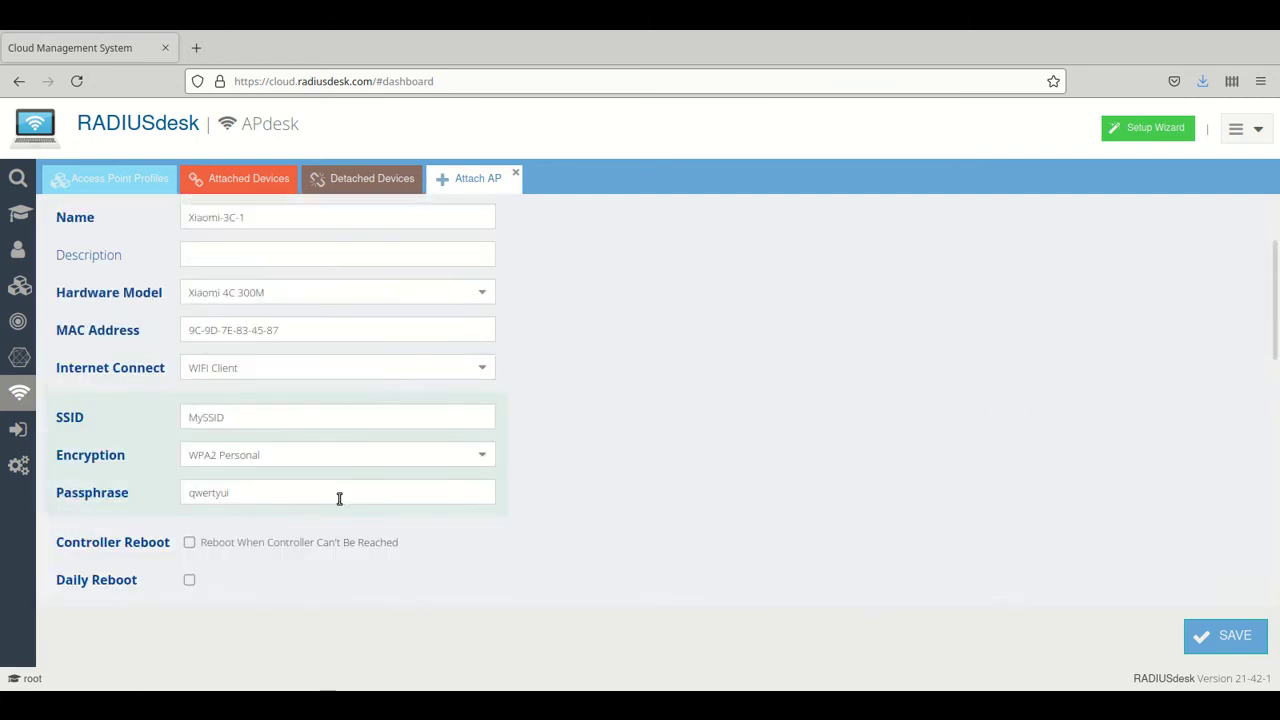
scroll(1011, 449, "down", 4)
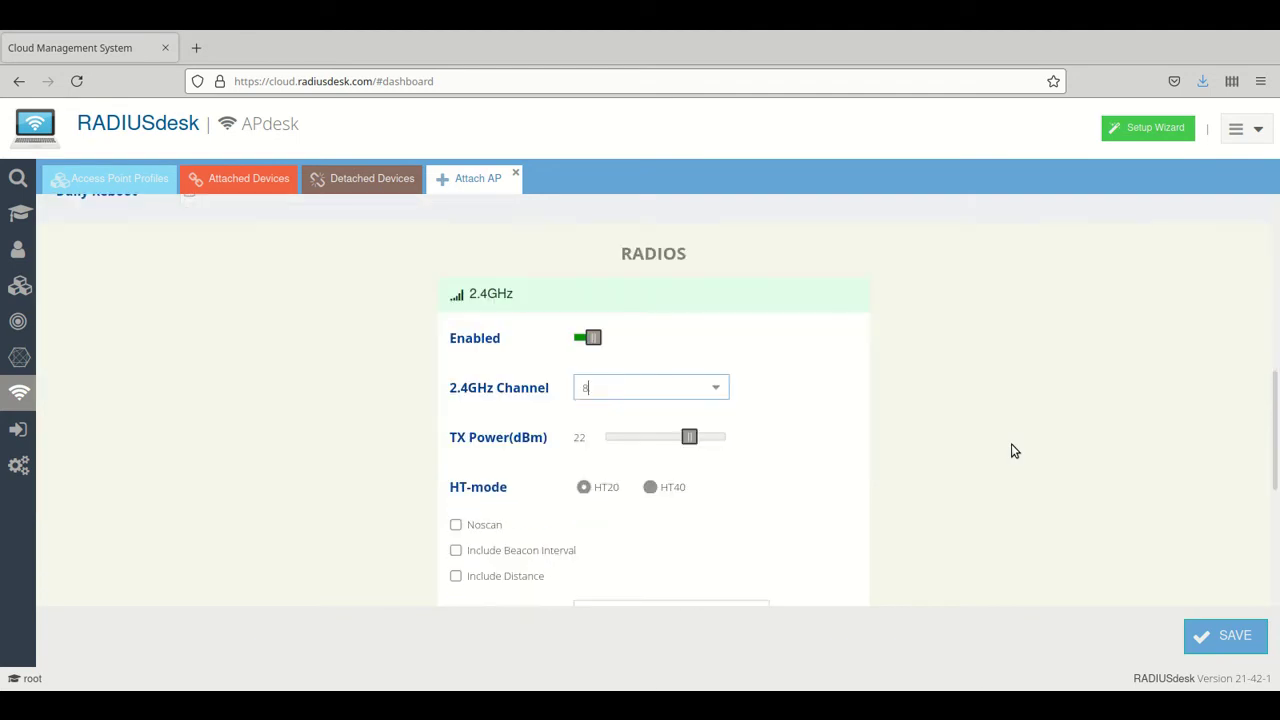
scroll(1011, 449, "down", 2)
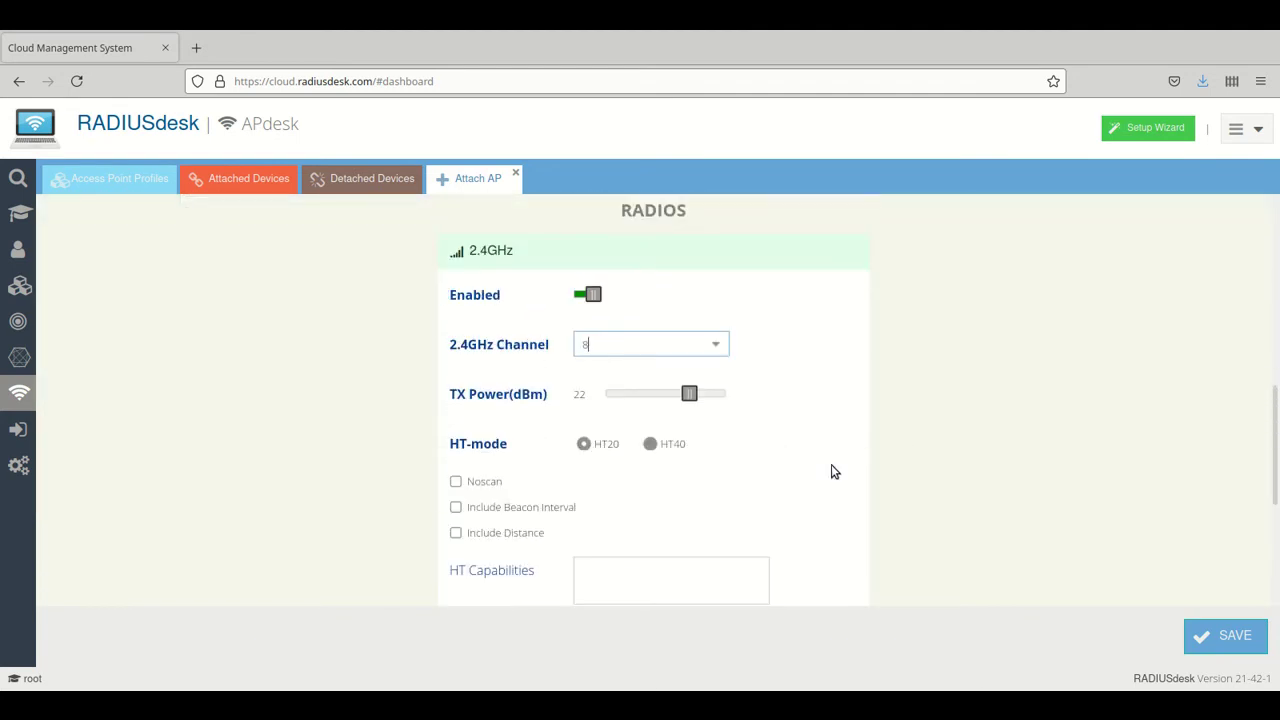
Save Xiaomi-3C-1 and select its row in the Attached Devices list
left_click(1222, 630)
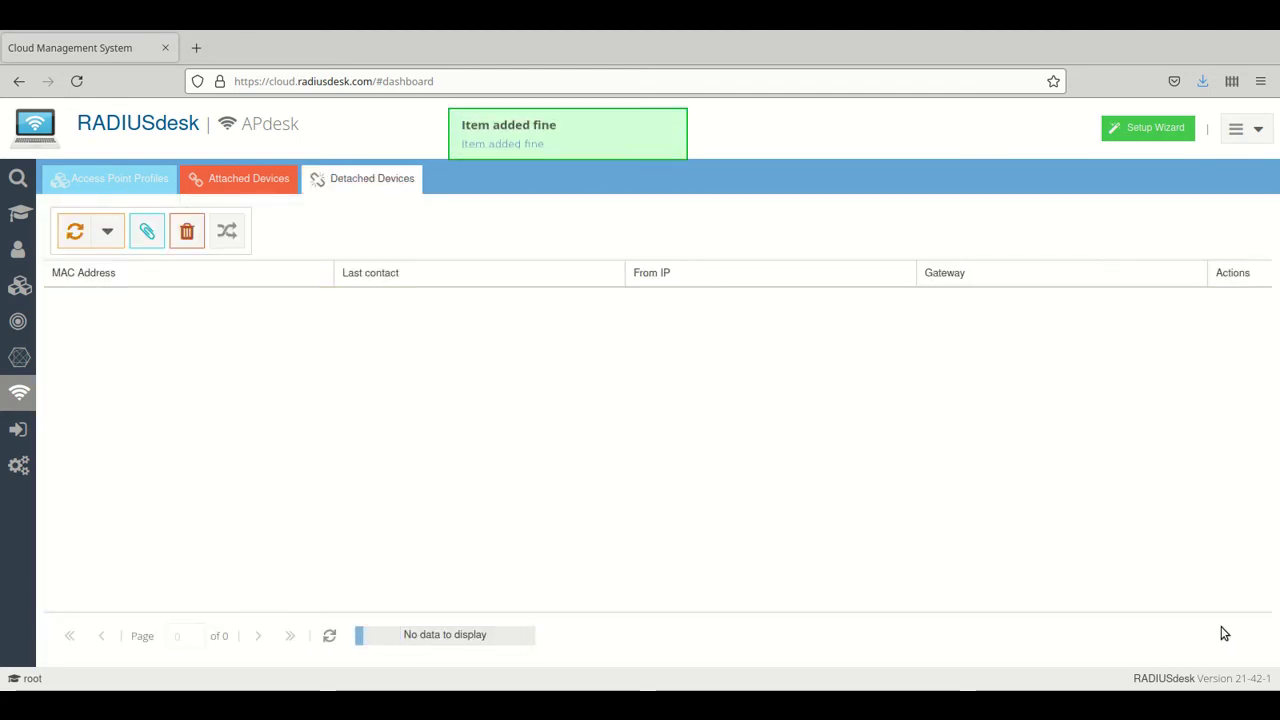
left_click(217, 181)
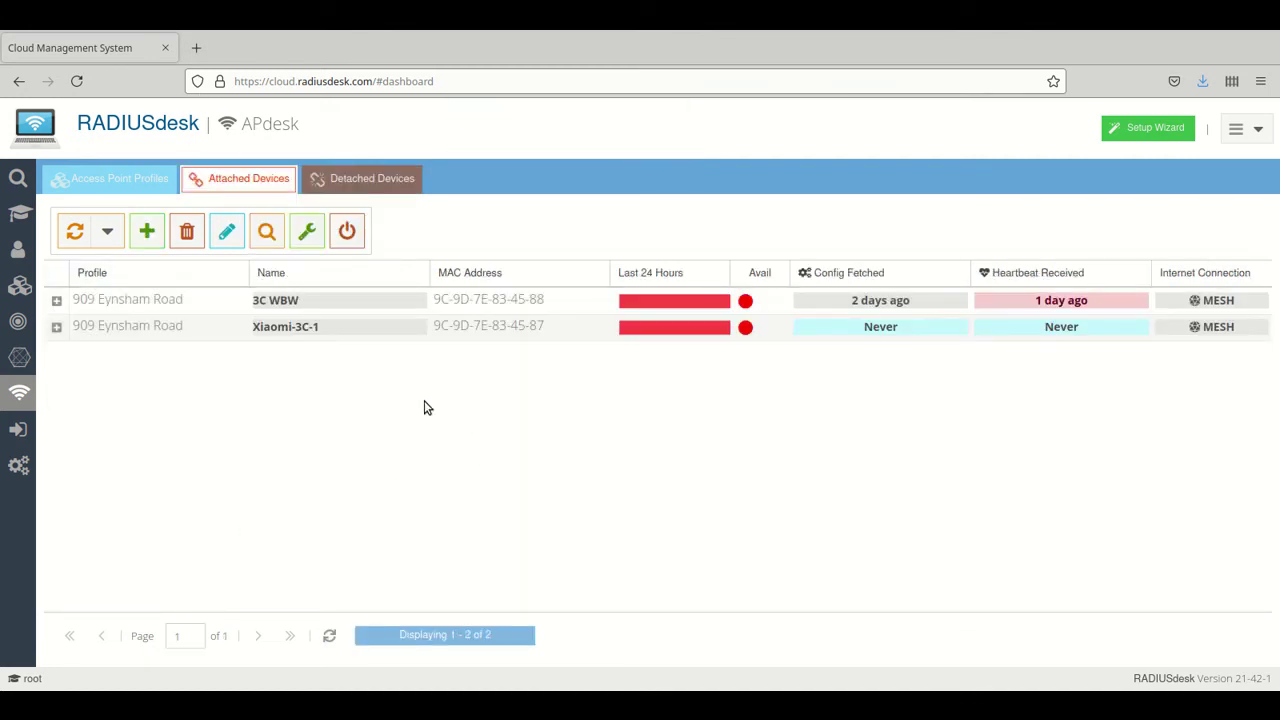
left_click(191, 333)
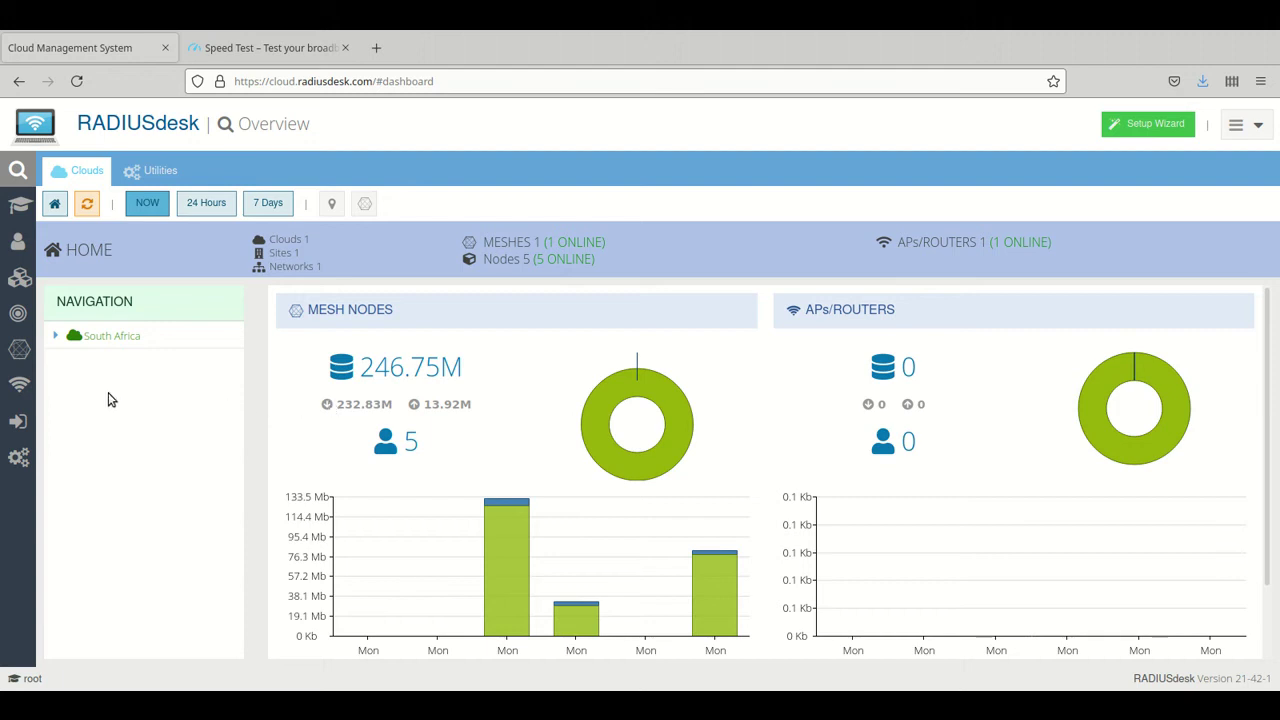
Return to APdesk's Attached Devices, check the -25 dBm internet connection, and select 3C WBW
left_click(55, 206)
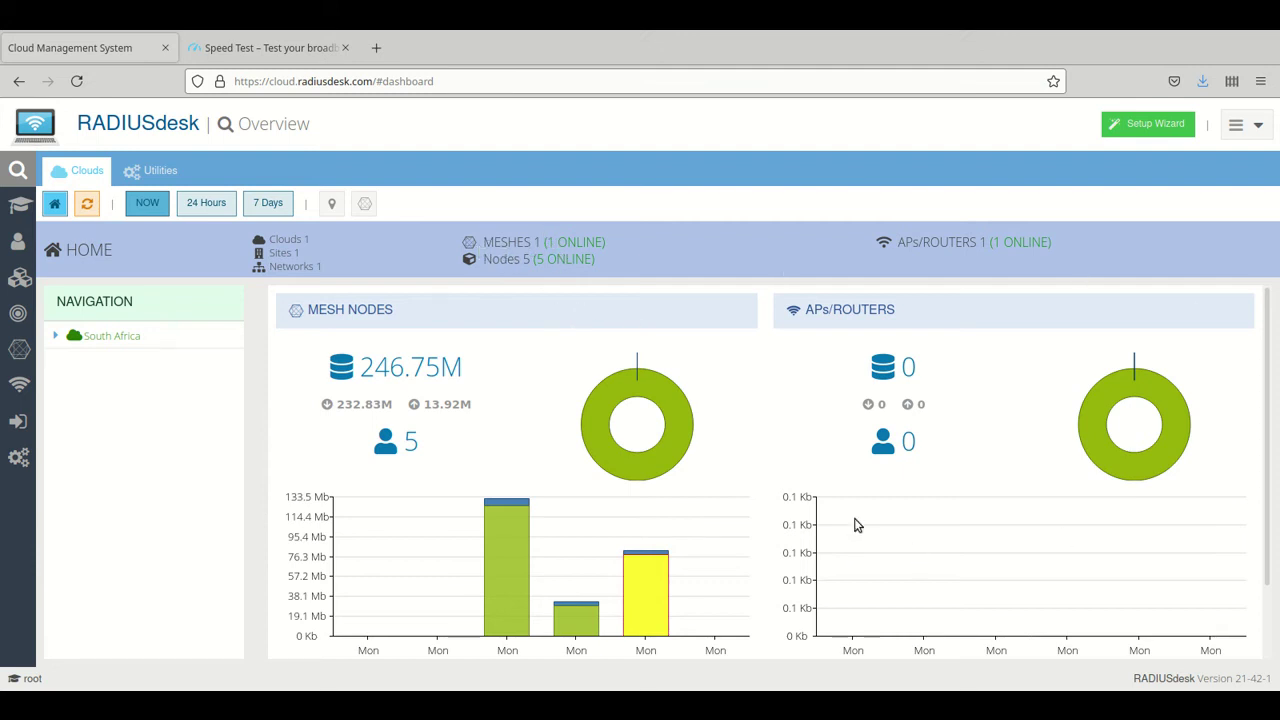
left_click(18, 386)
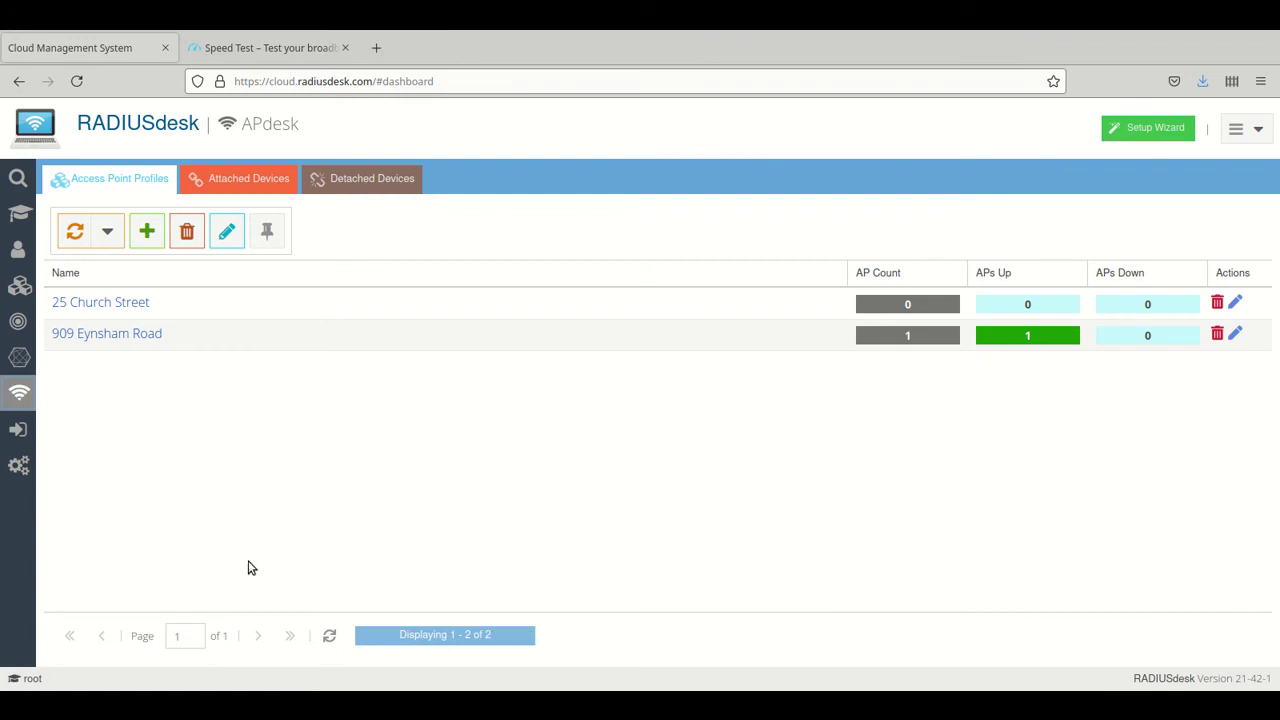
left_click(240, 175)
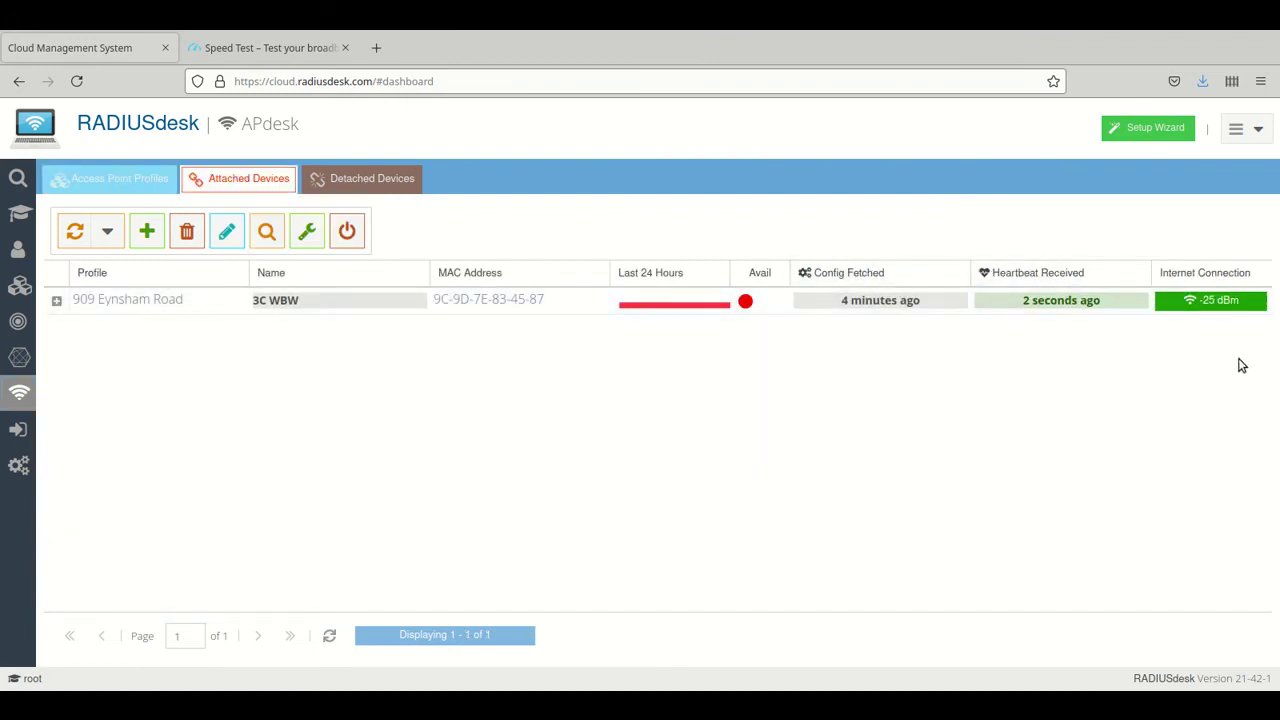
mouse_move(1224, 310)
left_click(130, 302)
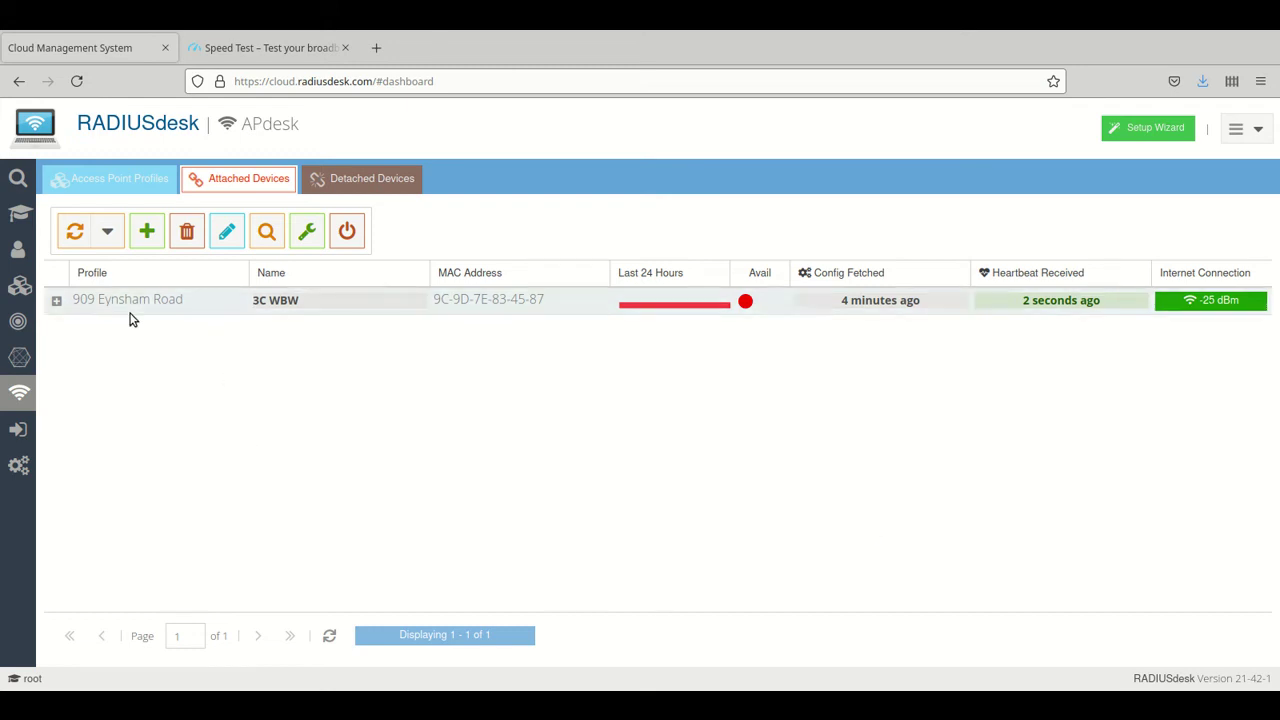
Open 3C WBW's usage statistics and view its 7-day, 24-hour and 1-hour traffic
left_click(266, 231)
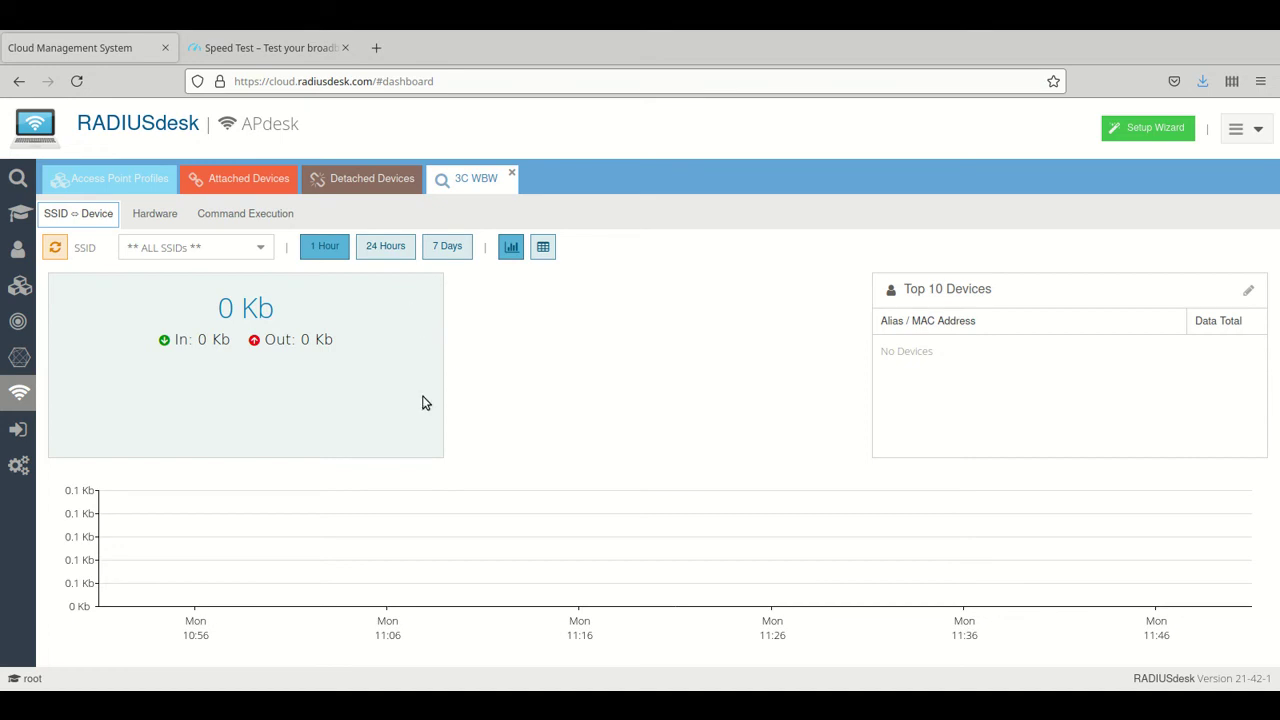
left_click(440, 246)
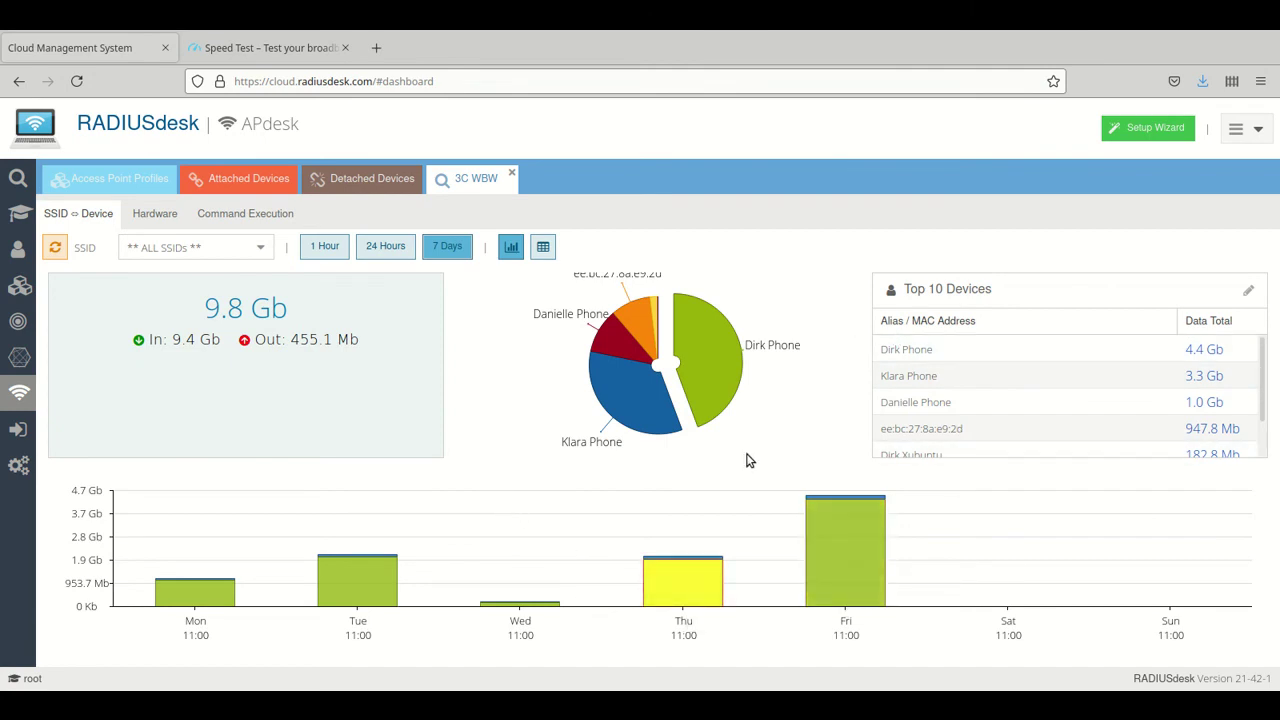
left_click(384, 252)
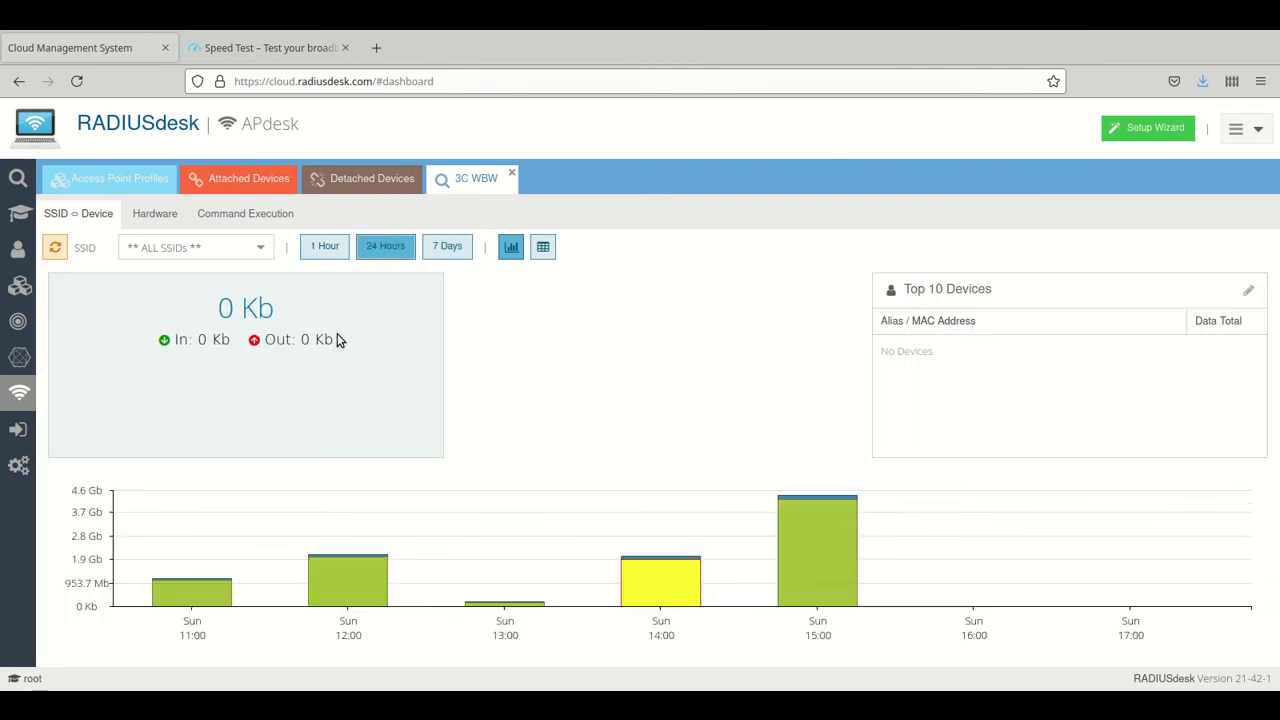
left_click(444, 250)
left_click(324, 246)
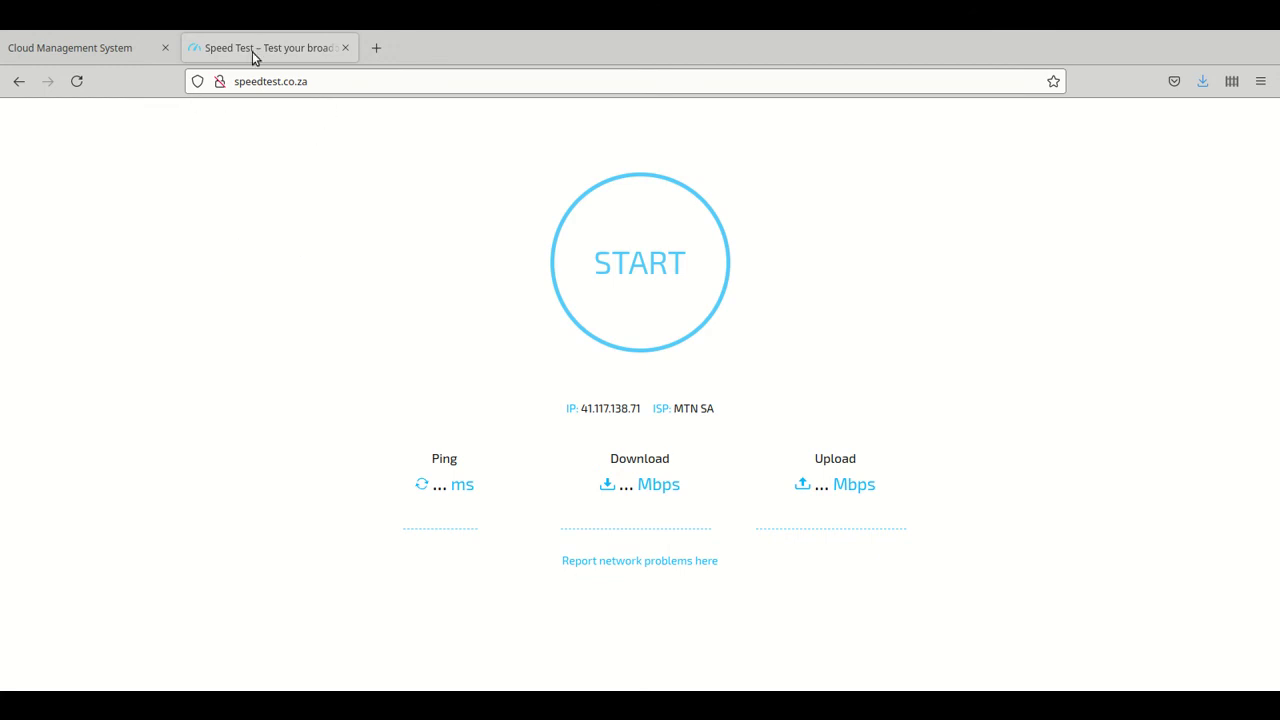
Start the speedtest.co.za test to measure ping, download and upload through the new AP
left_click(633, 272)
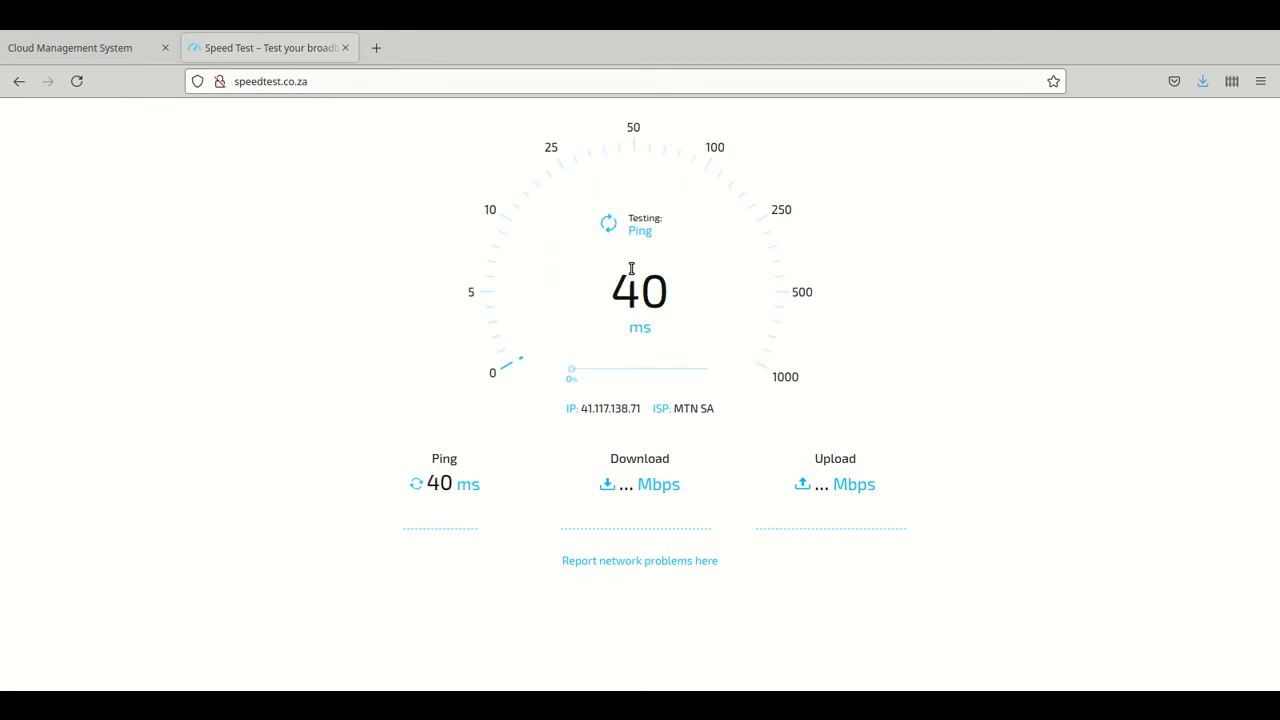